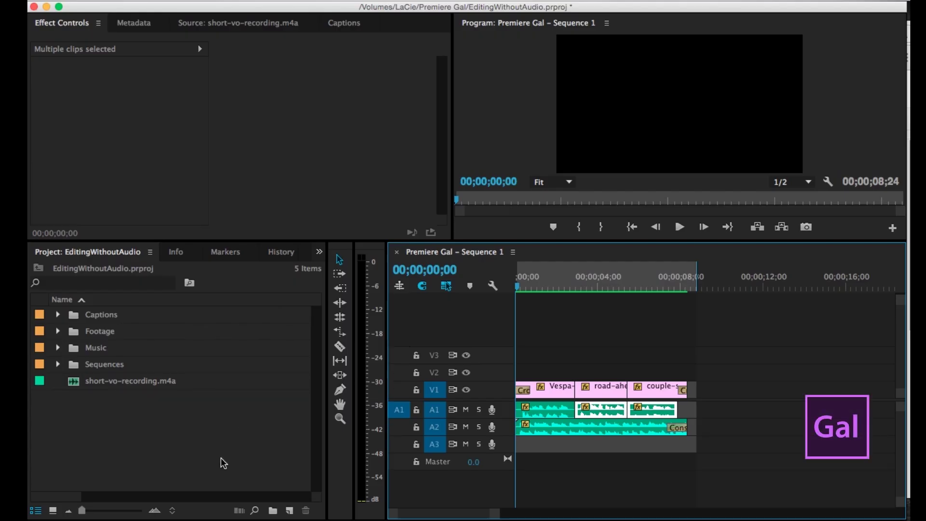
Play the three-photo sequence with voiceover and music in the Program monitor to the end
{"action": "key", "text": "space"}
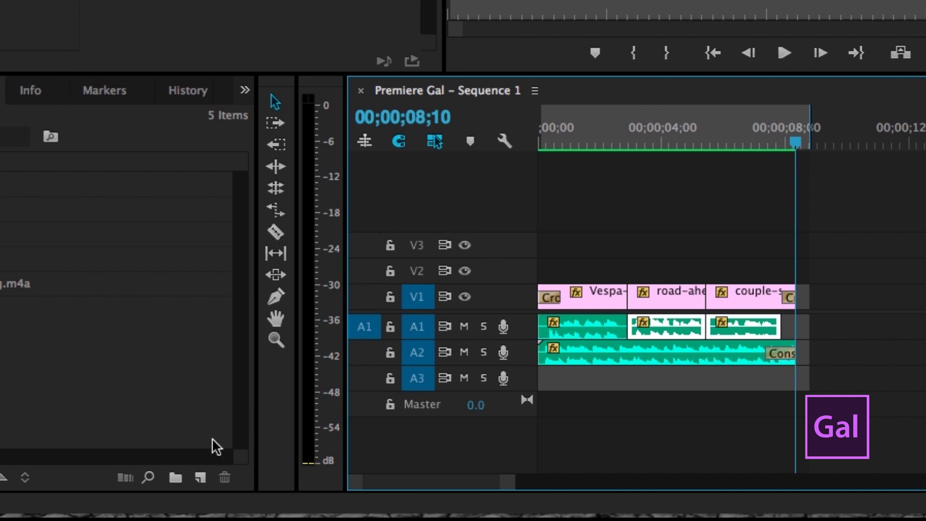
Create a new captions item with default video settings and the Open Captions standard
{"action": "left_click", "coordinate": [202, 476]}
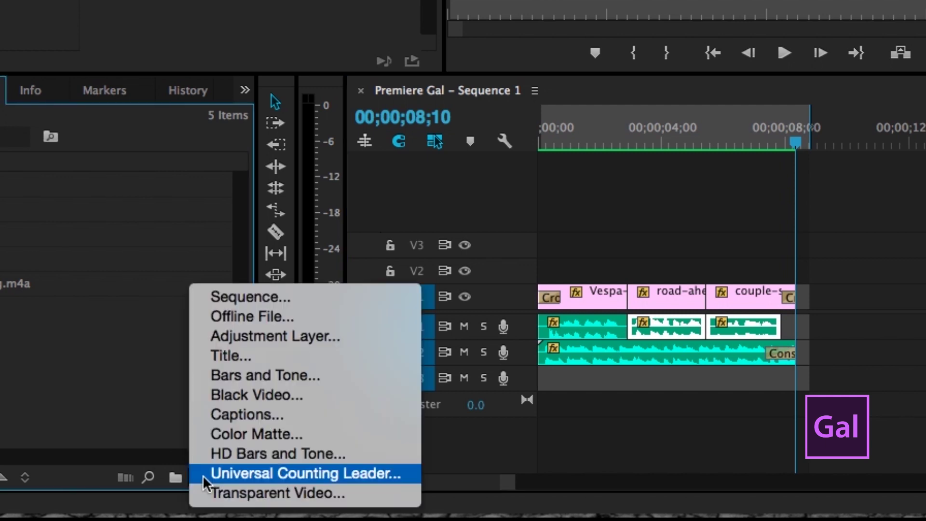
{"action": "left_click", "coordinate": [215, 410]}
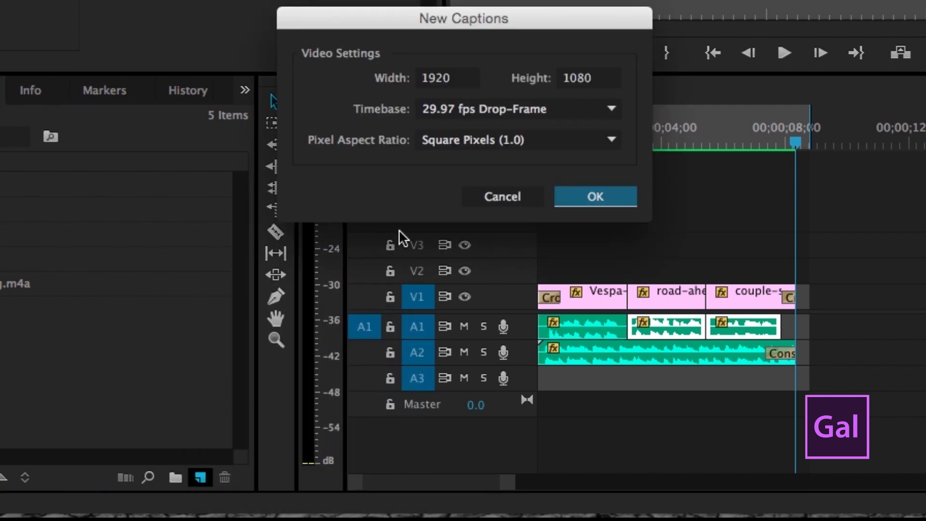
{"action": "left_click", "coordinate": [624, 191]}
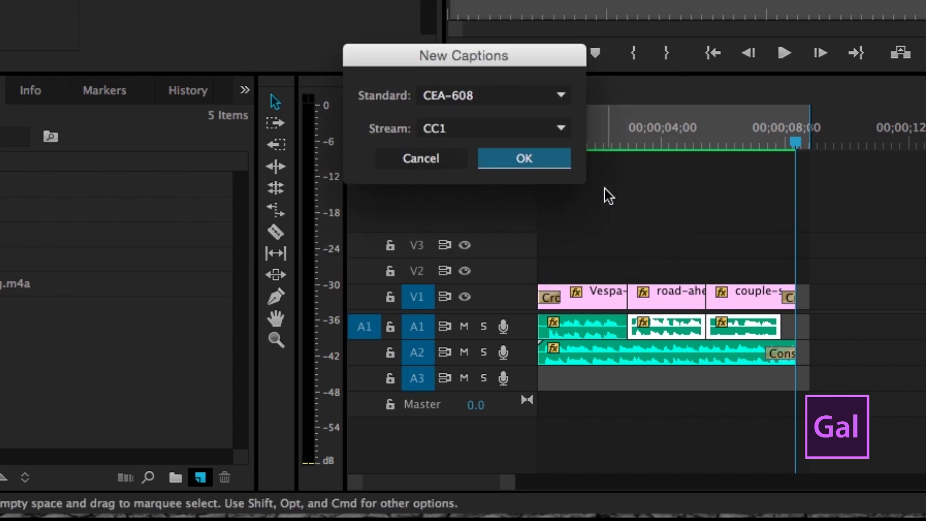
{"action": "left_click", "coordinate": [562, 94]}
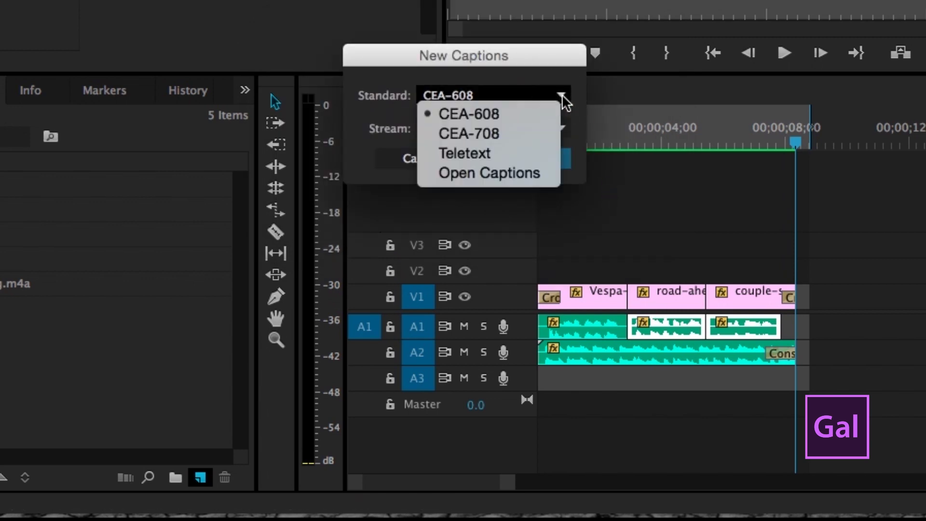
{"action": "left_click", "coordinate": [528, 175]}
{"action": "left_click", "coordinate": [527, 160]}
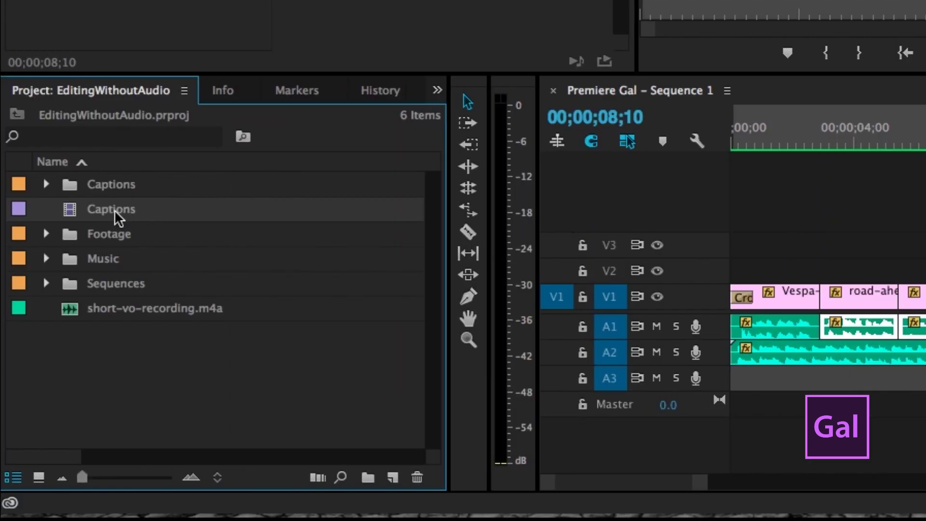
Rename the captions item to 'Captions New' and place it on V3 at the sequence start
{"action": "left_click", "coordinate": [122, 211]}
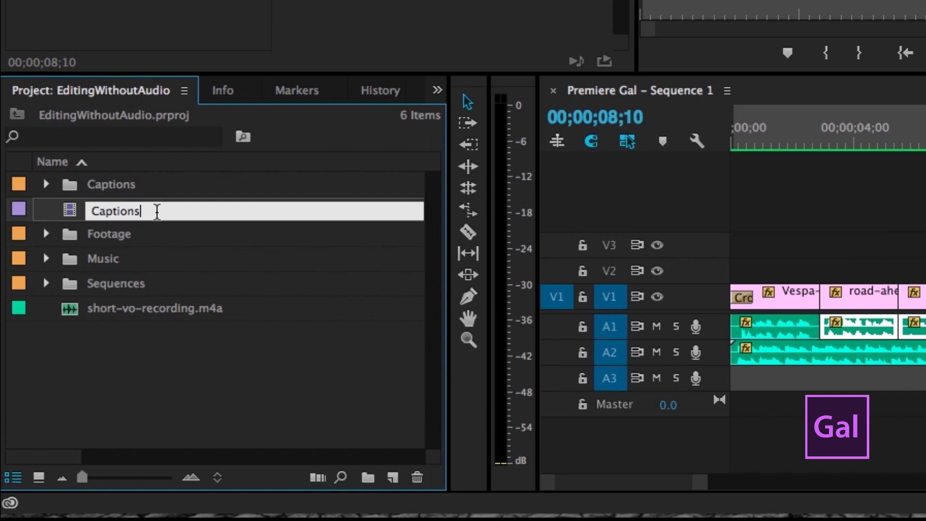
{"action": "type", "text": " New"}
{"action": "key", "text": "Return"}
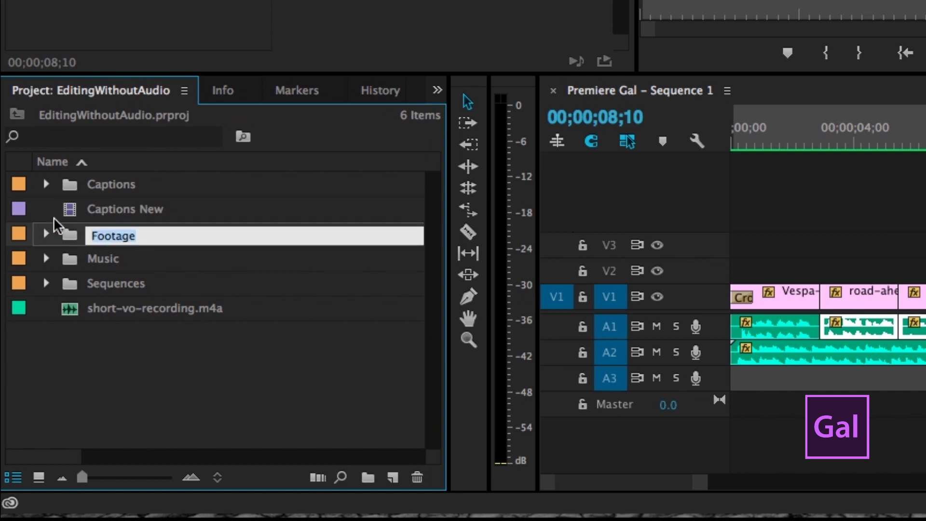
{"action": "left_click", "coordinate": [66, 218]}
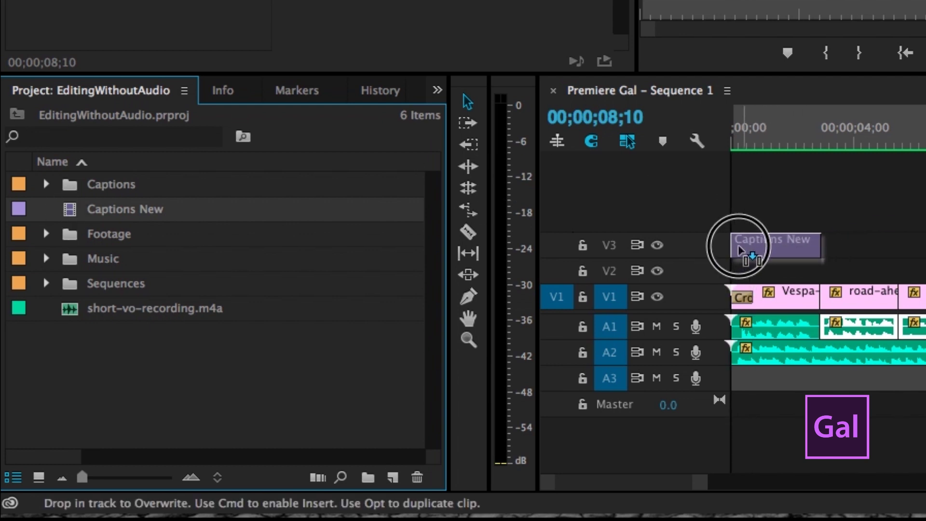
{"action": "left_click_drag", "start_coordinate": [66, 218], "coordinate": [737, 247]}
{"action": "left_click", "coordinate": [755, 136]}
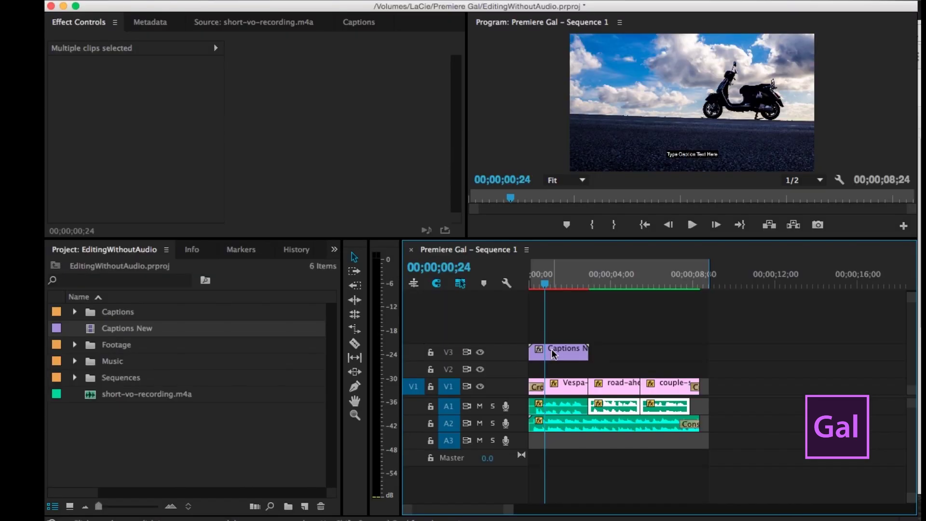
Write the first caption 'Ever feel like getting out of town?' ending at 00;00;02;27
{"action": "left_click", "coordinate": [555, 355]}
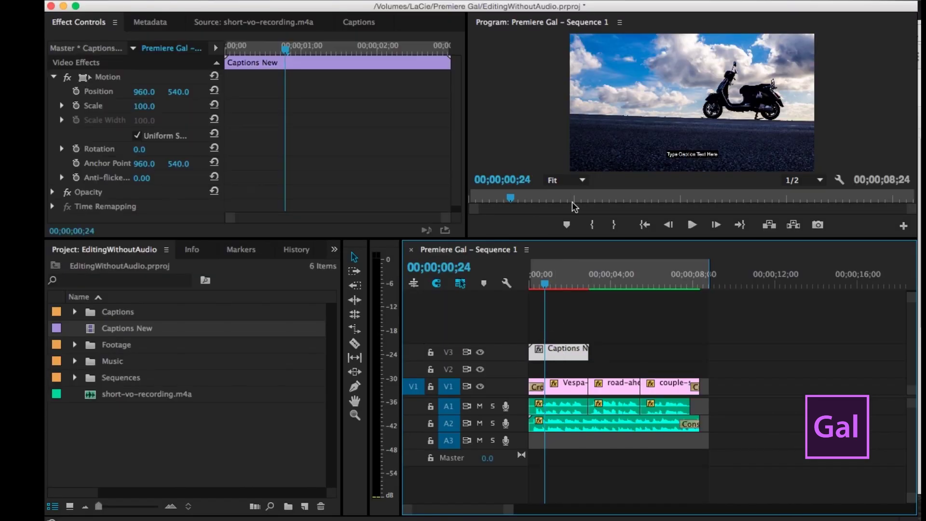
{"action": "key", "text": "grave"}
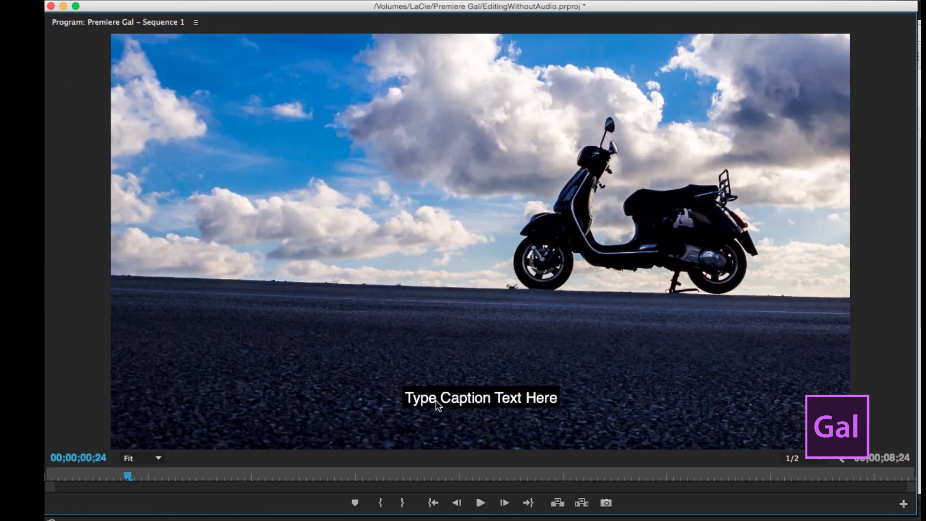
{"action": "key", "text": "grave"}
{"action": "left_click", "coordinate": [322, 27]}
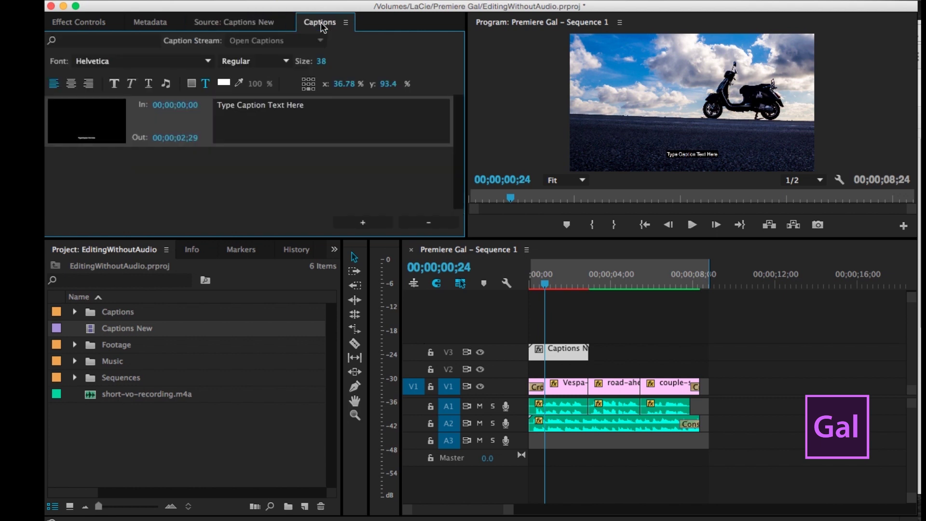
{"action": "left_click", "coordinate": [276, 128]}
{"action": "triple_click", "coordinate": [277, 128]}
{"action": "type", "text": "Ever "}
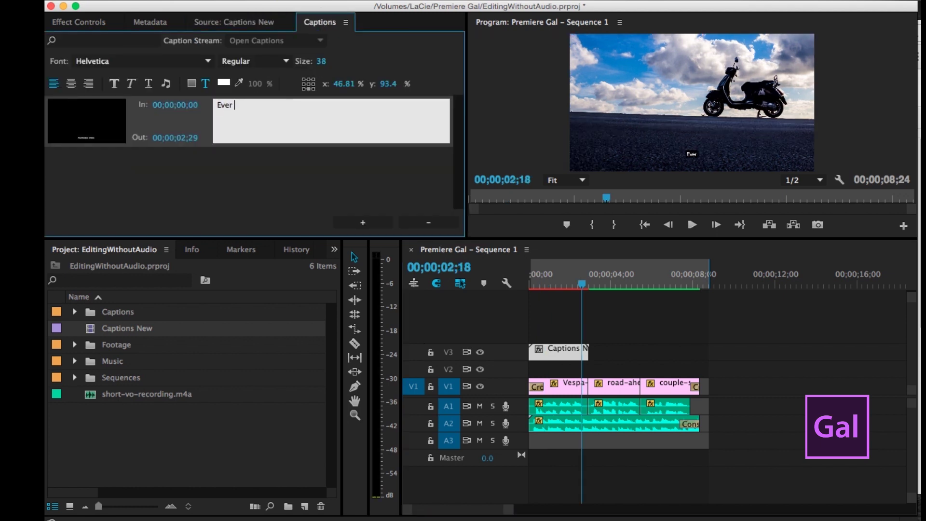
{"action": "type", "text": "feel like getting out of town?"}
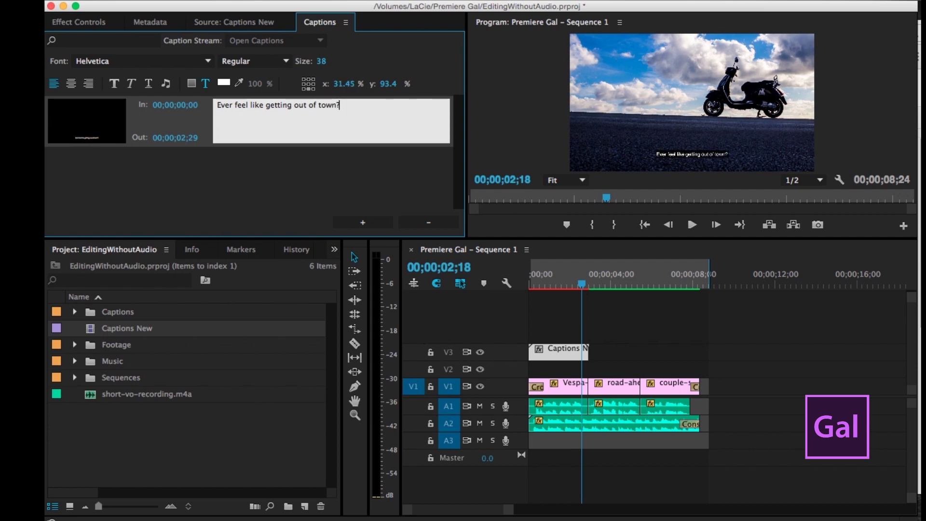
{"action": "left_click", "coordinate": [583, 275]}
{"action": "left_click_drag", "start_coordinate": [584, 274], "coordinate": [590, 279]}
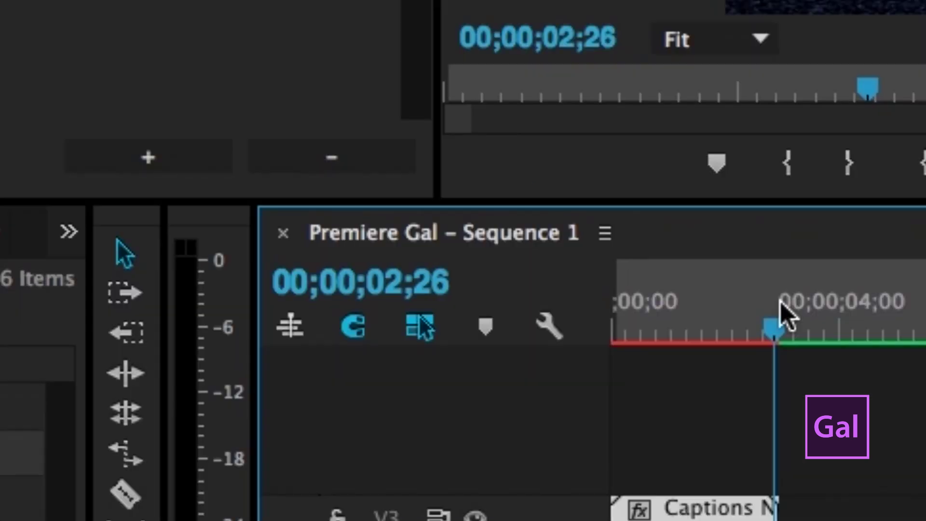
{"action": "left_click_drag", "start_coordinate": [590, 279], "coordinate": [591, 279]}
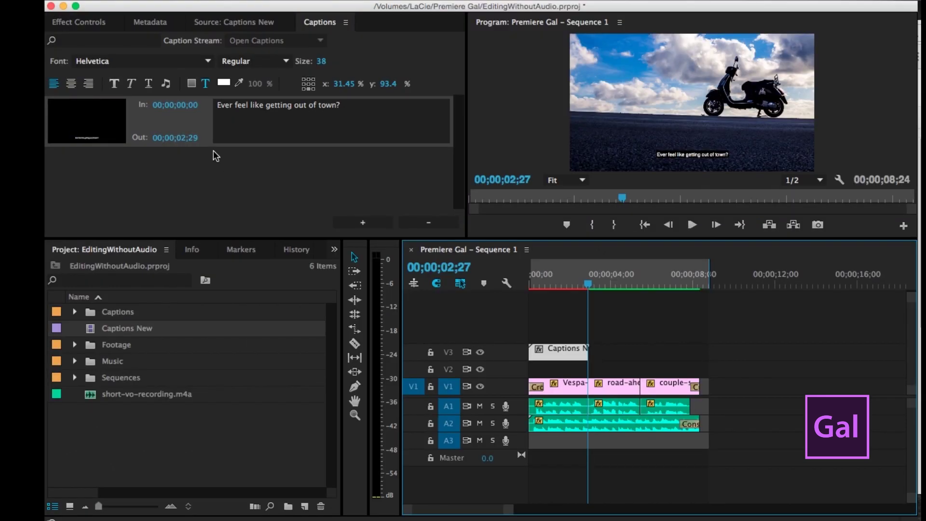
{"action": "left_click", "coordinate": [199, 138]}
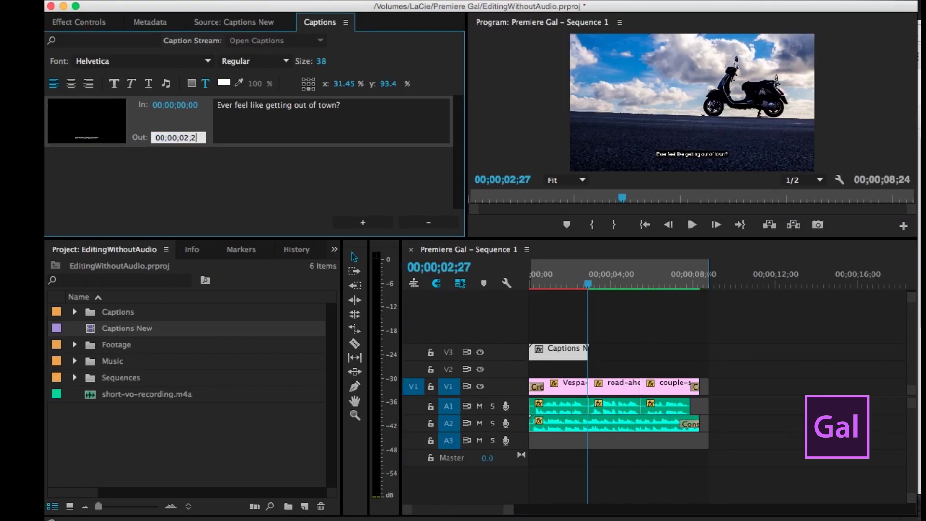
{"action": "type", "text": "7"}
{"action": "key", "text": "Return"}
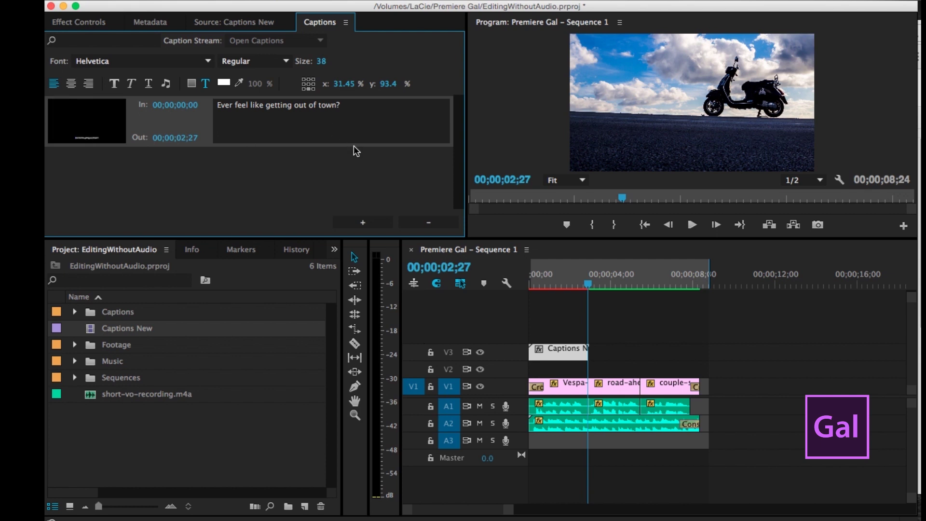
Add the second caption 'Just follow that open road.' ending at 00;00;05;13
{"action": "left_click", "coordinate": [363, 222]}
{"action": "left_click", "coordinate": [315, 166]}
{"action": "type", "text": "Just follow that open road."}
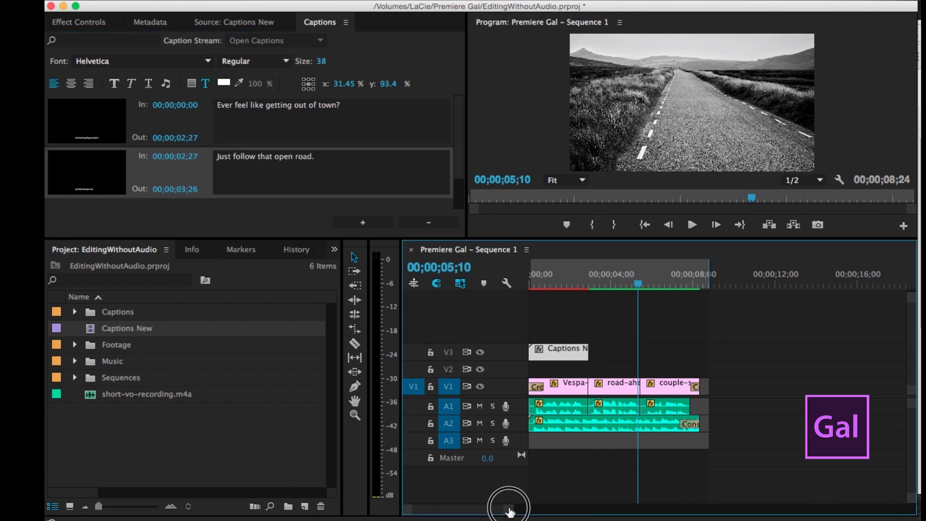
{"action": "left_click_drag", "start_coordinate": [511, 510], "coordinate": [479, 510]}
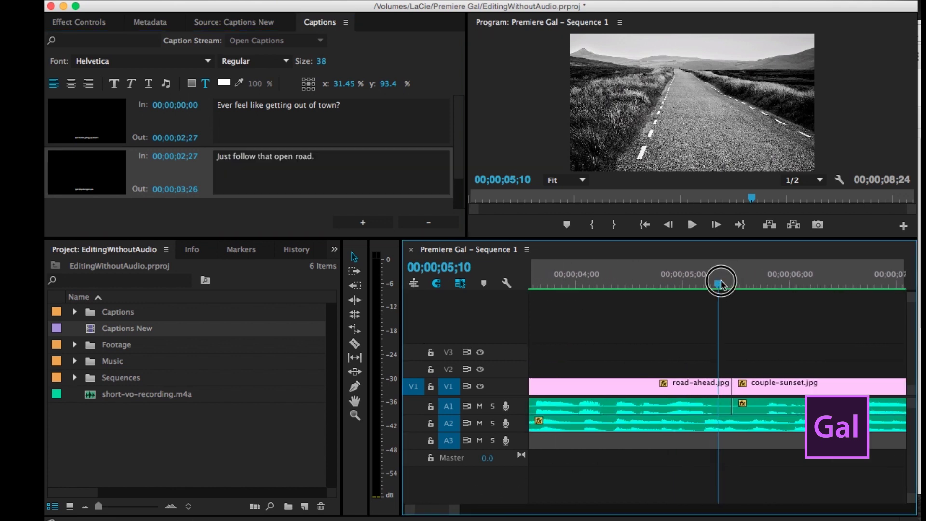
{"action": "left_click_drag", "start_coordinate": [720, 283], "coordinate": [734, 284]}
{"action": "key", "text": "Left"}
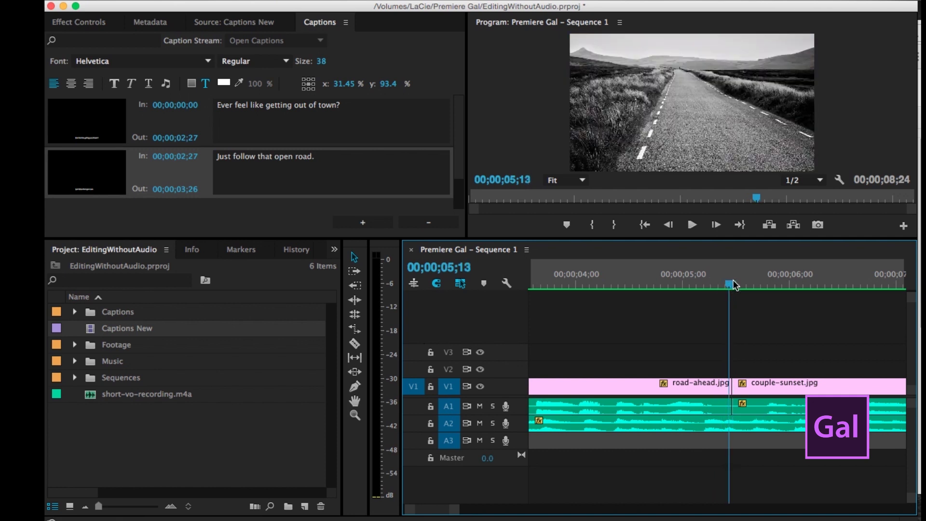
{"action": "left_click", "coordinate": [182, 189]}
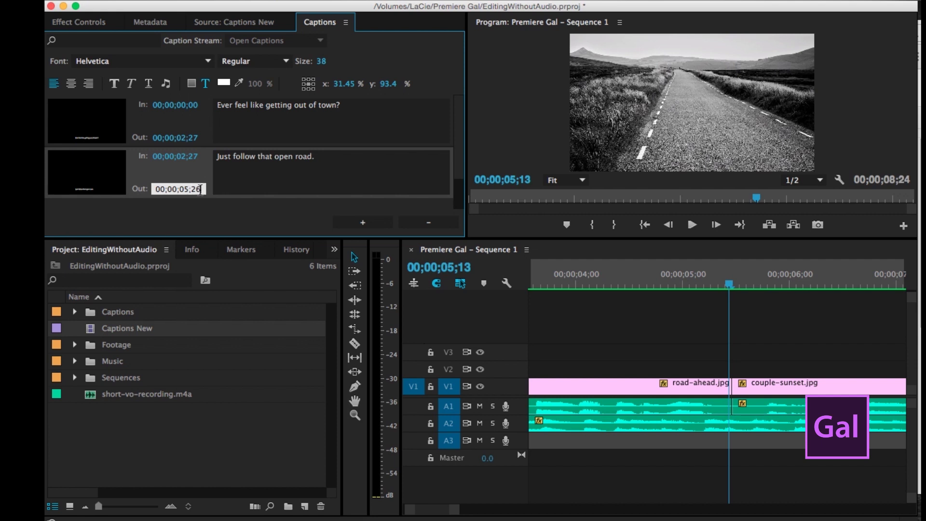
{"action": "key", "text": "Return"}
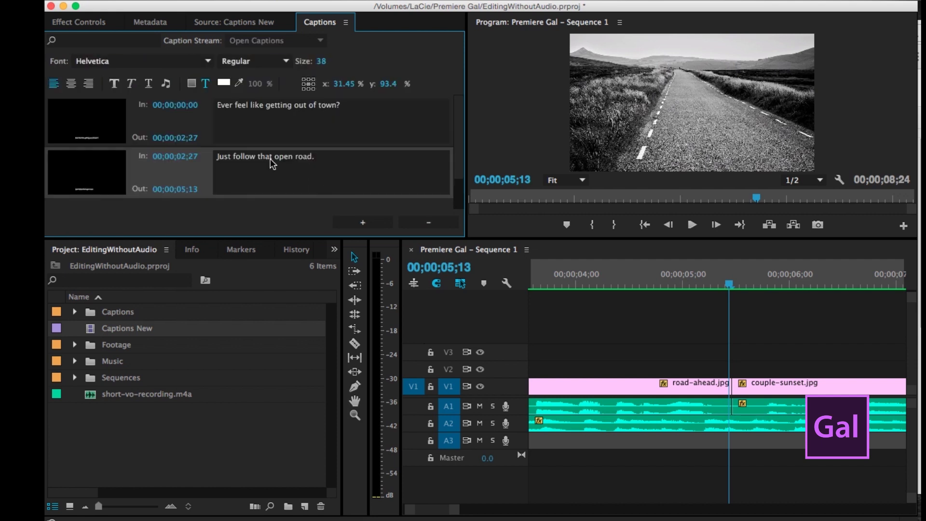
Add the third caption 'And take it all in.' and extend Captions New to the sequence end
{"action": "left_click", "coordinate": [365, 222]}
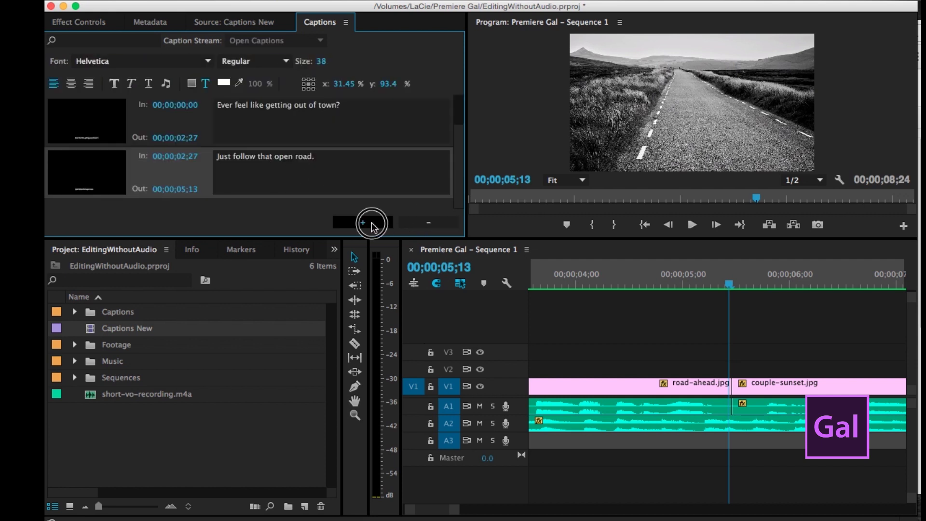
{"action": "left_click", "coordinate": [285, 181]}
{"action": "type", "text": "And take it all in."}
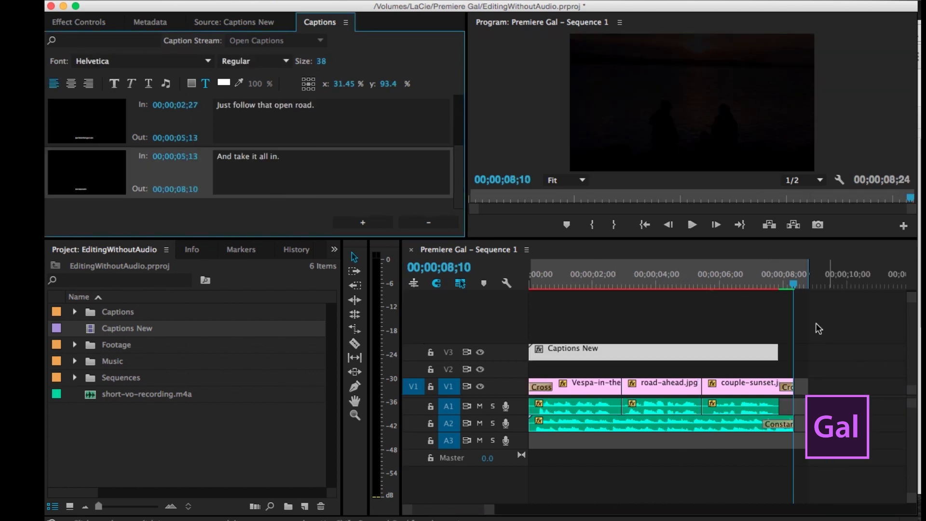
{"action": "left_click_drag", "start_coordinate": [778, 350], "coordinate": [796, 351]}
Set the first caption's background opacity to 0% and its text size to 100
{"action": "left_click", "coordinate": [569, 274]}
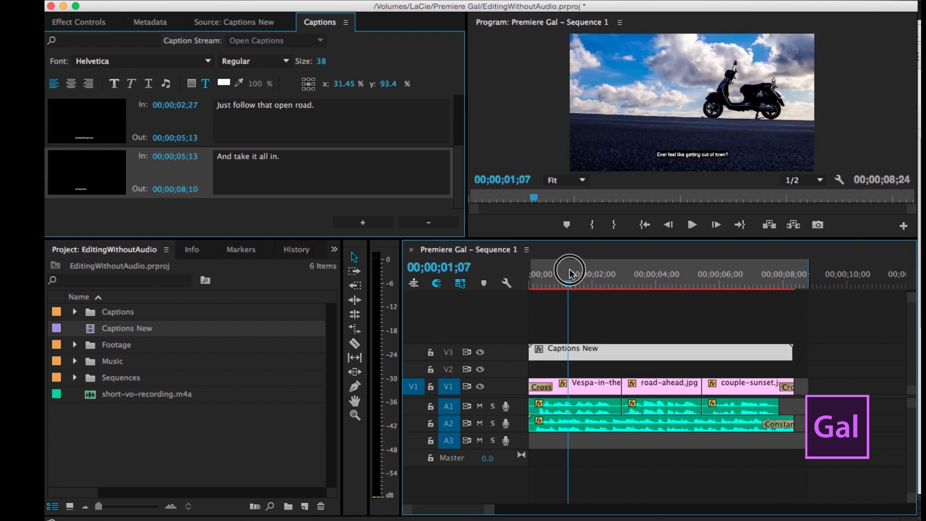
{"action": "scroll", "coordinate": [227, 152], "scroll_direction": "up", "scroll_amount": 2}
{"action": "left_click", "coordinate": [254, 110]}
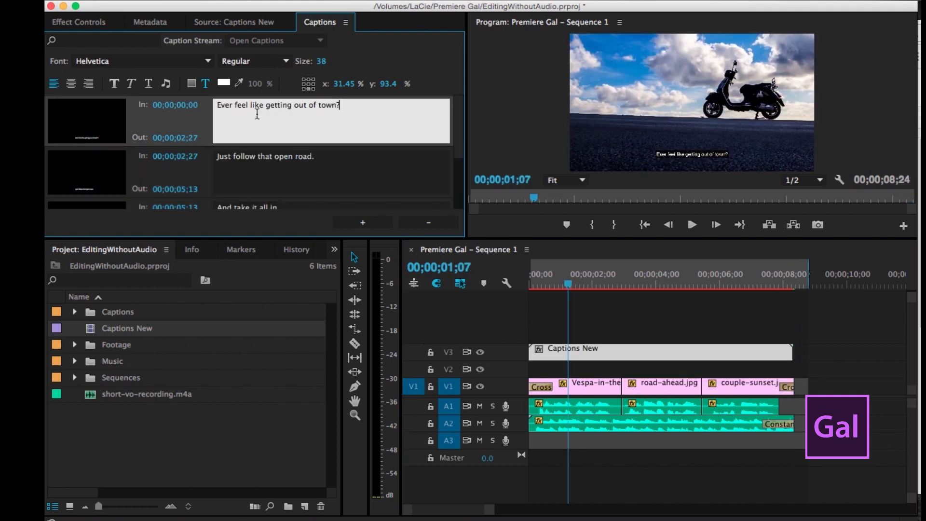
{"action": "key", "text": "super+a"}
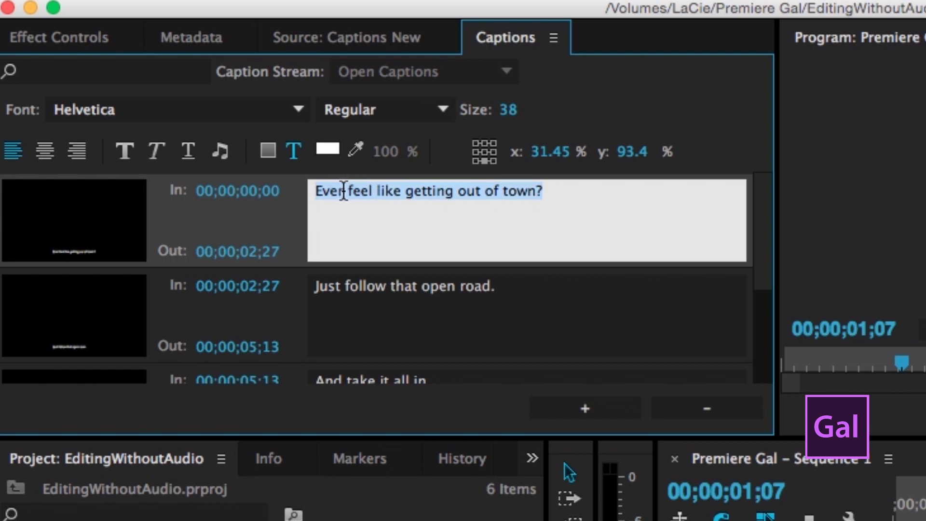
{"action": "left_click", "coordinate": [266, 152]}
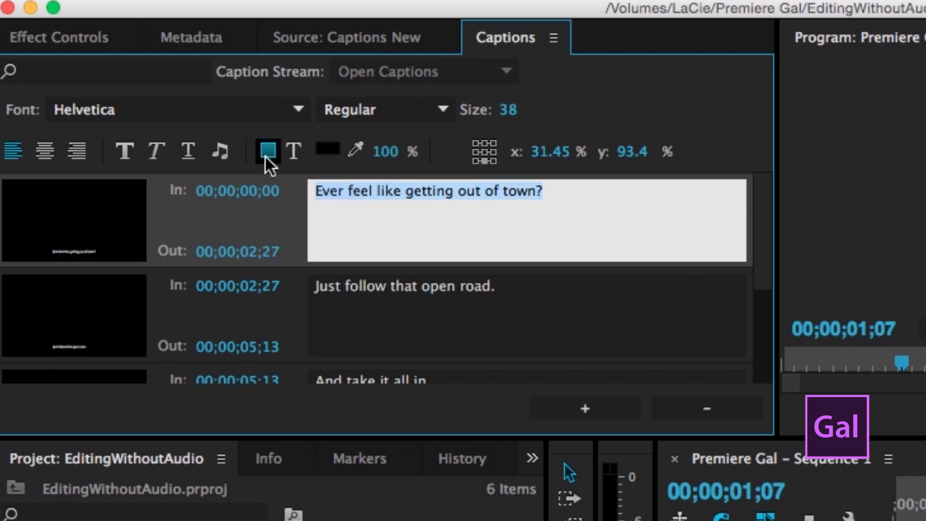
{"action": "left_click", "coordinate": [383, 151]}
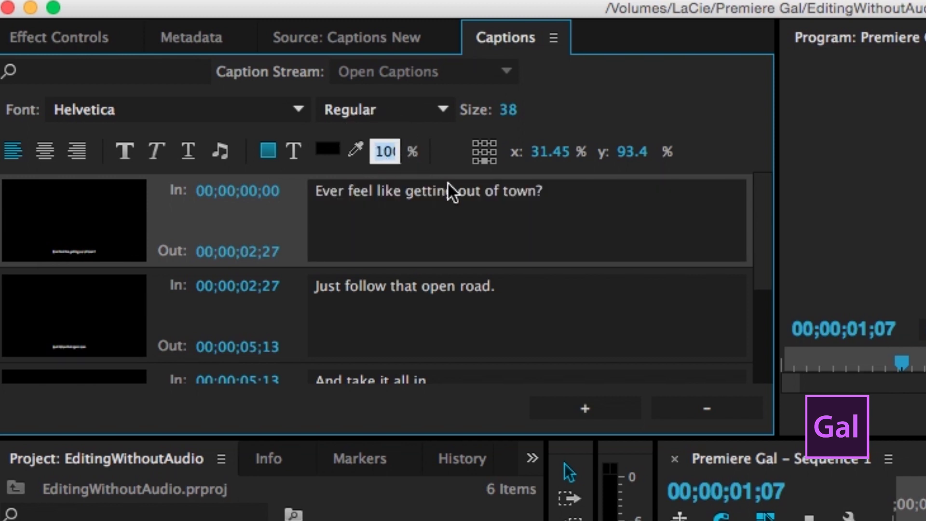
{"action": "type", "text": "0"}
{"action": "key", "text": "Return"}
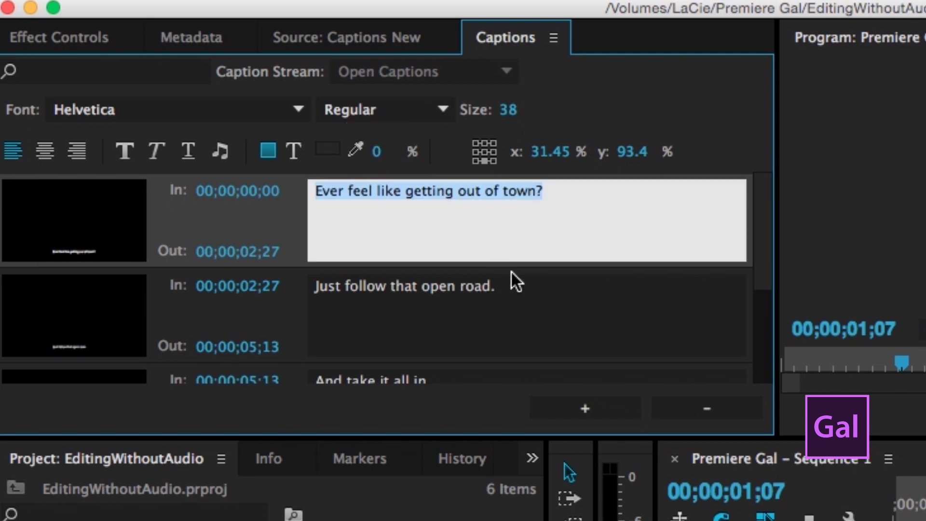
{"action": "left_click", "coordinate": [510, 109]}
{"action": "type", "text": "100"}
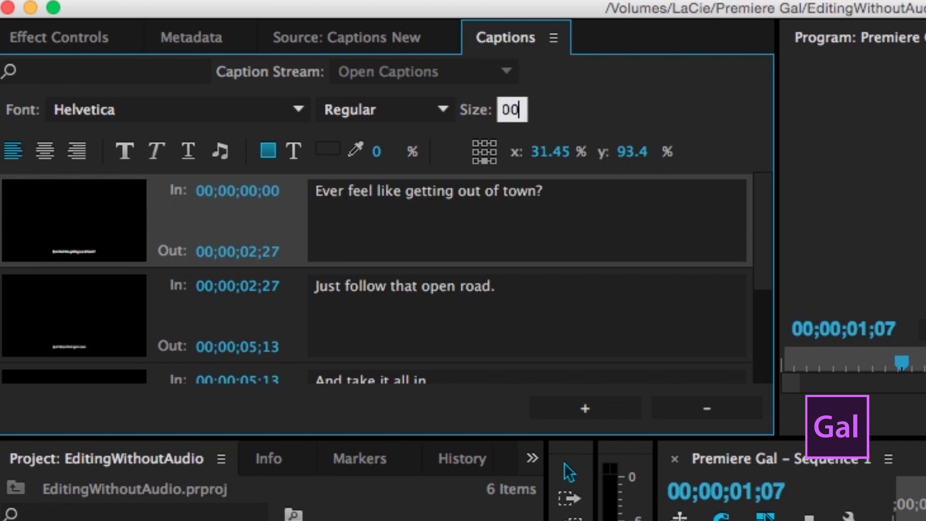
{"action": "key", "text": "Return"}
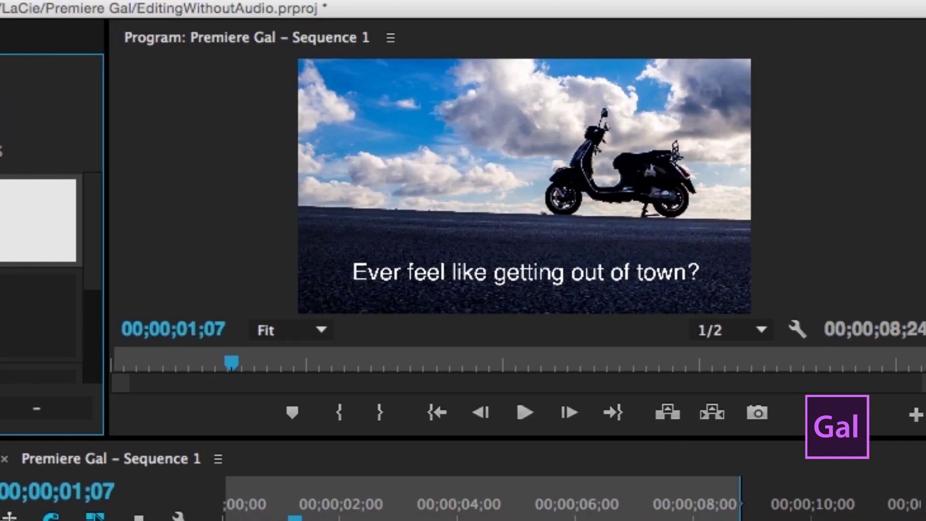
{"action": "key", "text": "Escape"}
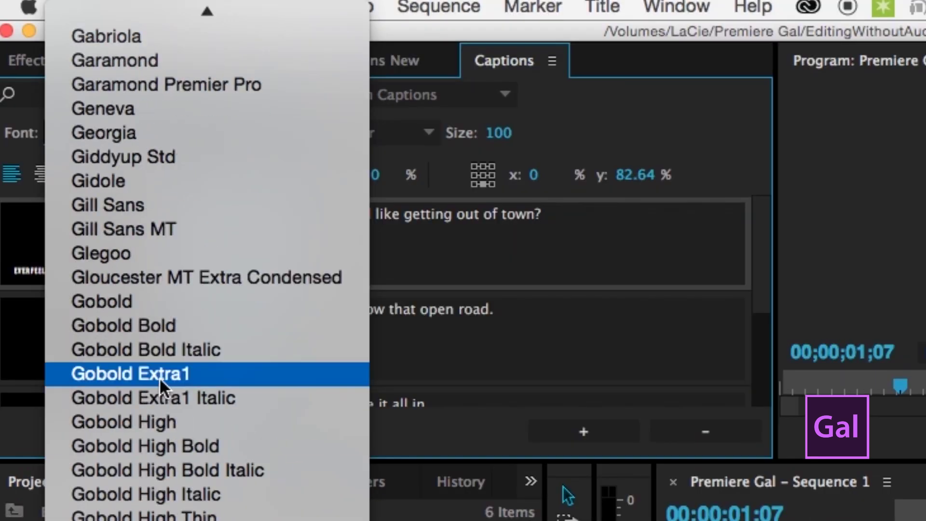
Set the first caption in Gobold Bold and color the word 'town' sky blue
{"action": "left_click", "coordinate": [154, 330]}
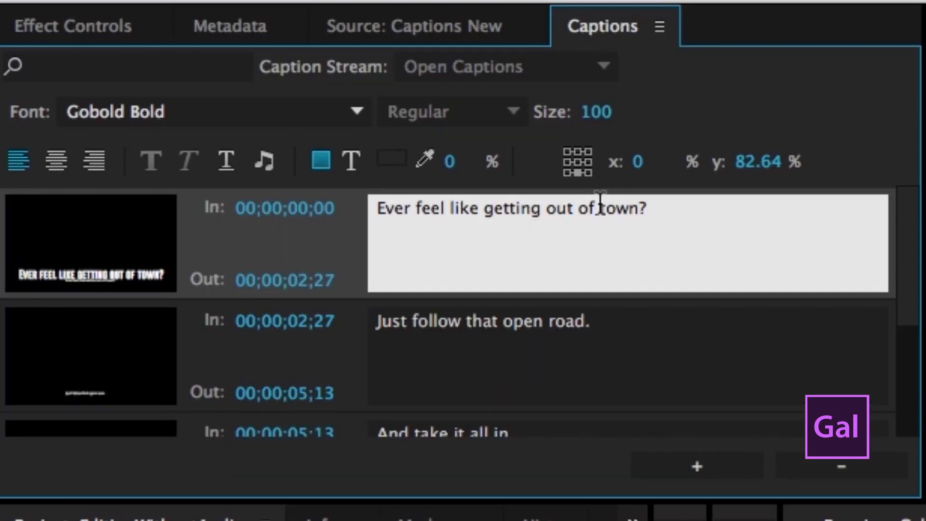
{"action": "left_click_drag", "start_coordinate": [601, 209], "coordinate": [640, 208]}
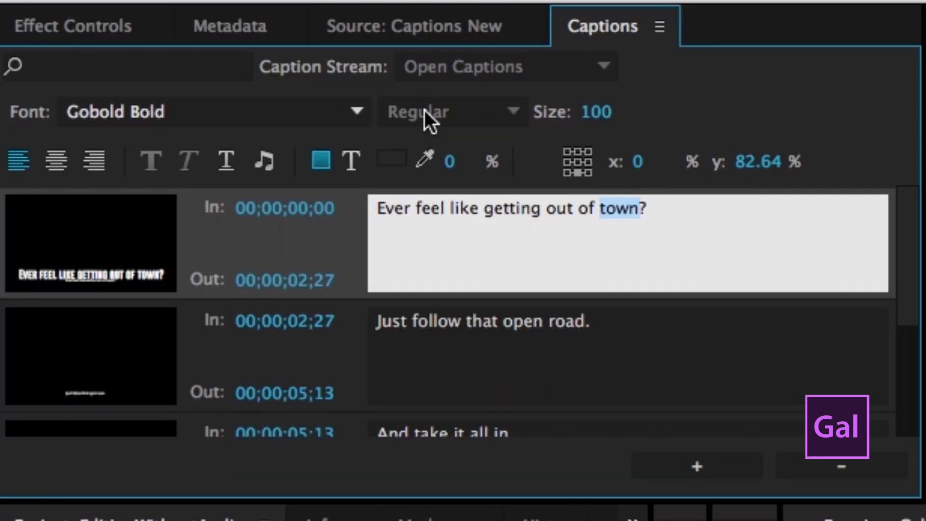
{"action": "left_click", "coordinate": [350, 161]}
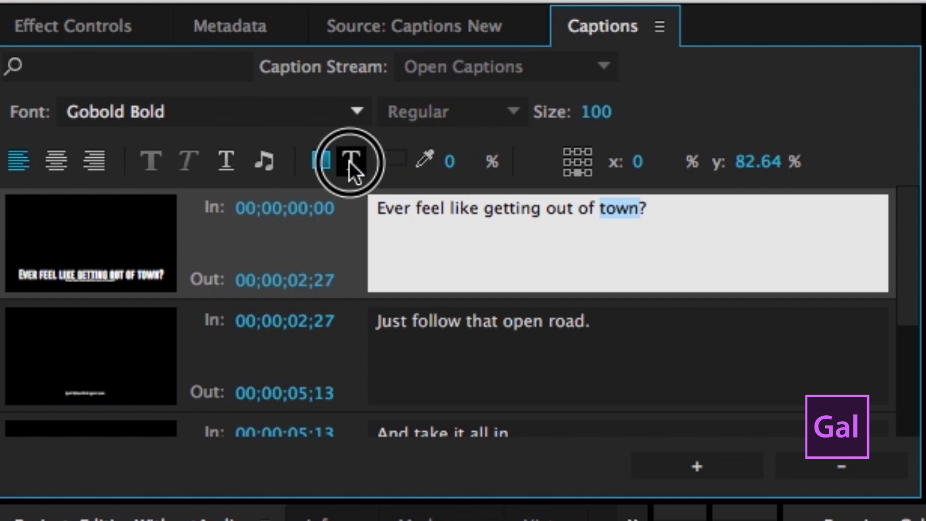
{"action": "left_click", "coordinate": [392, 159]}
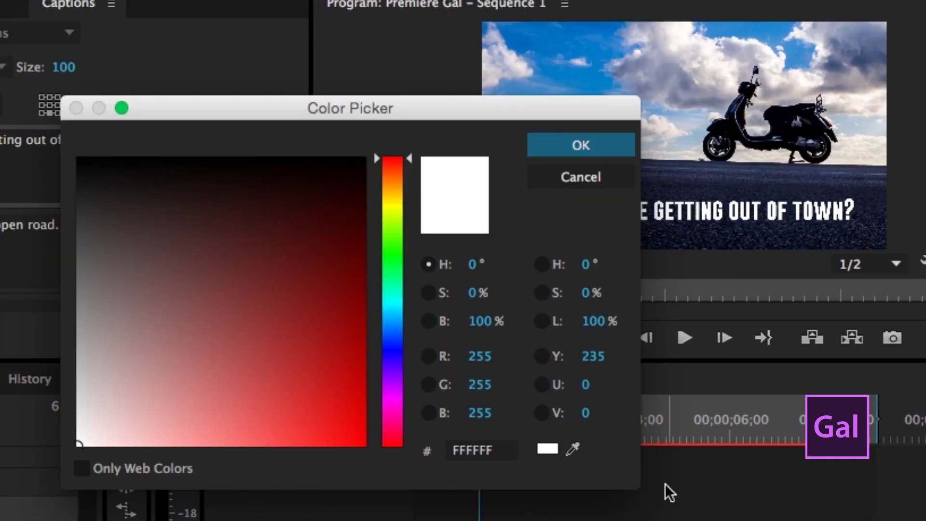
{"action": "left_click", "coordinate": [572, 449]}
{"action": "left_click", "coordinate": [615, 43]}
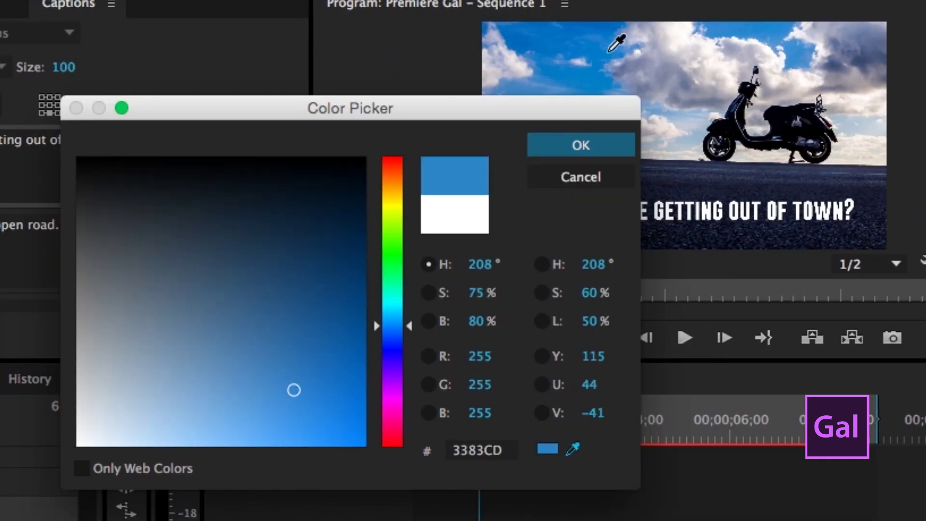
{"action": "mouse_move", "coordinate": [323, 387]}
{"action": "left_mouse_down"}
{"action": "mouse_move", "coordinate": [290, 367]}
{"action": "mouse_move", "coordinate": [295, 385]}
{"action": "mouse_move", "coordinate": [268, 381]}
{"action": "left_mouse_up"}
{"action": "left_click", "coordinate": [590, 145]}
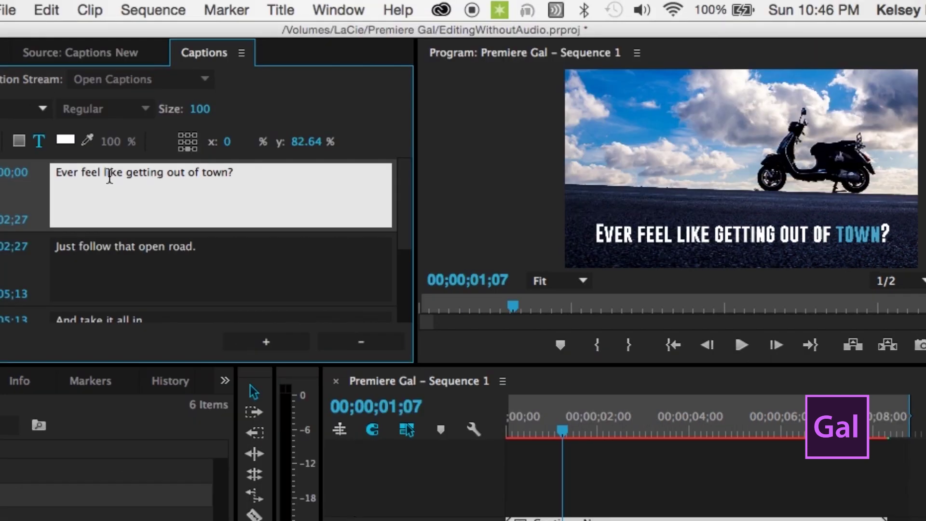
Enlarge the word 'town' to size 144
{"action": "left_click_drag", "start_coordinate": [232, 174], "coordinate": [202, 174]}
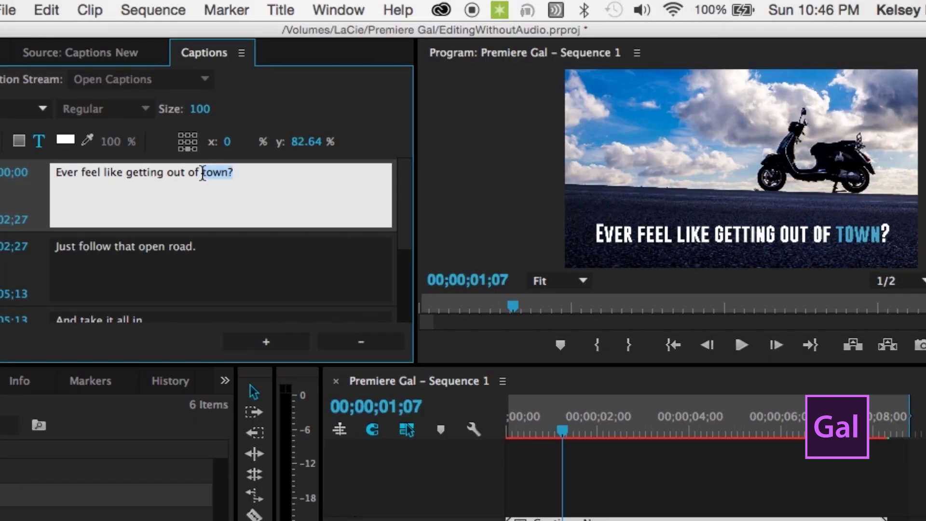
{"action": "left_click", "coordinate": [201, 111]}
{"action": "type", "text": "50"}
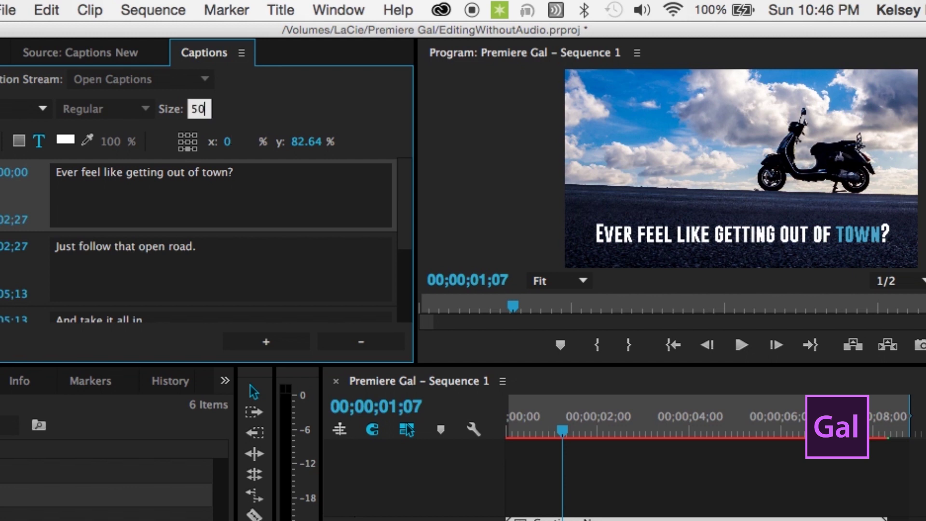
{"action": "key", "text": "Return"}
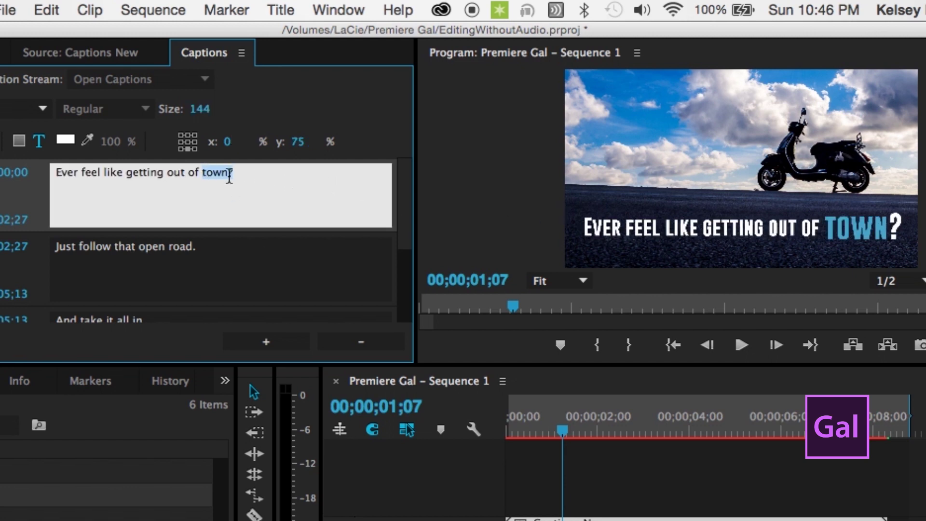
{"action": "left_click", "coordinate": [258, 193]}
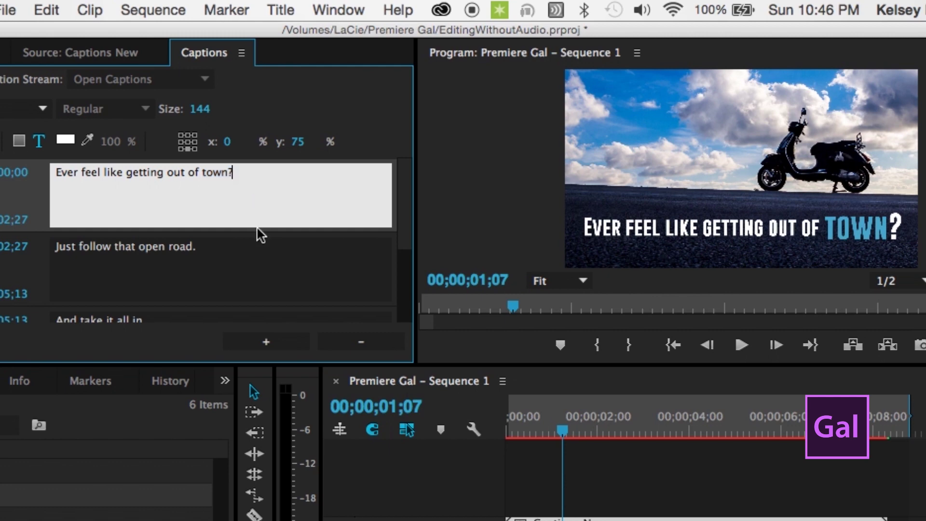
{"action": "left_click", "coordinate": [574, 420]}
At 3;07, resize the second caption and move it to the center of the frame
{"action": "left_click_drag", "start_coordinate": [574, 420], "coordinate": [658, 443]}
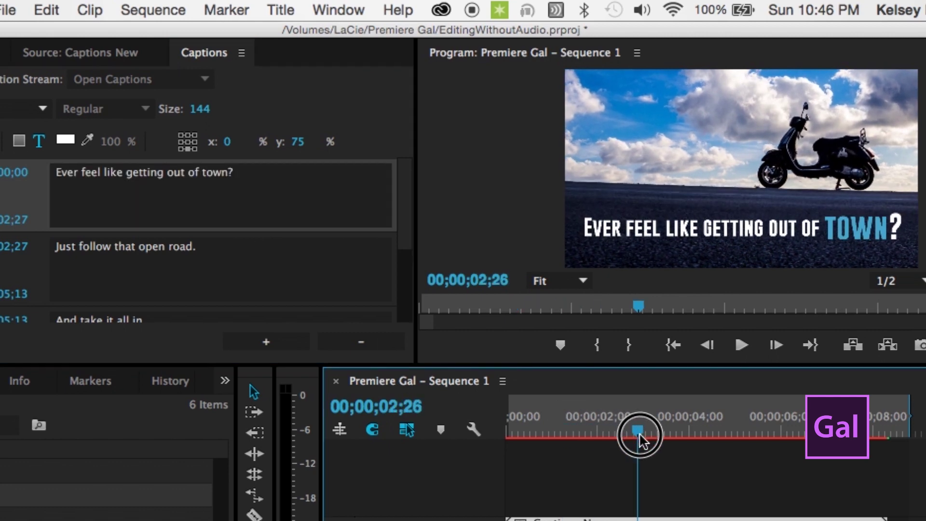
{"action": "left_click", "coordinate": [133, 246]}
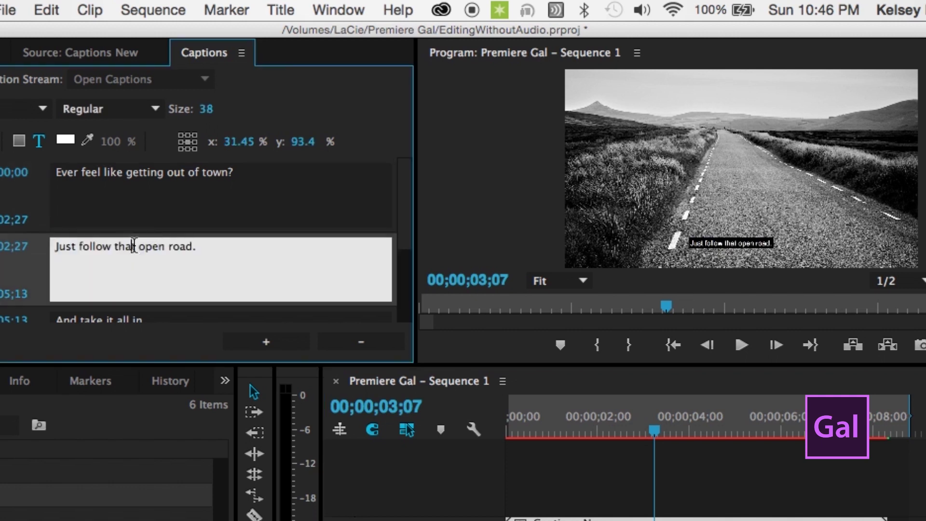
{"action": "left_click", "coordinate": [15, 246]}
{"action": "left_click", "coordinate": [206, 109]}
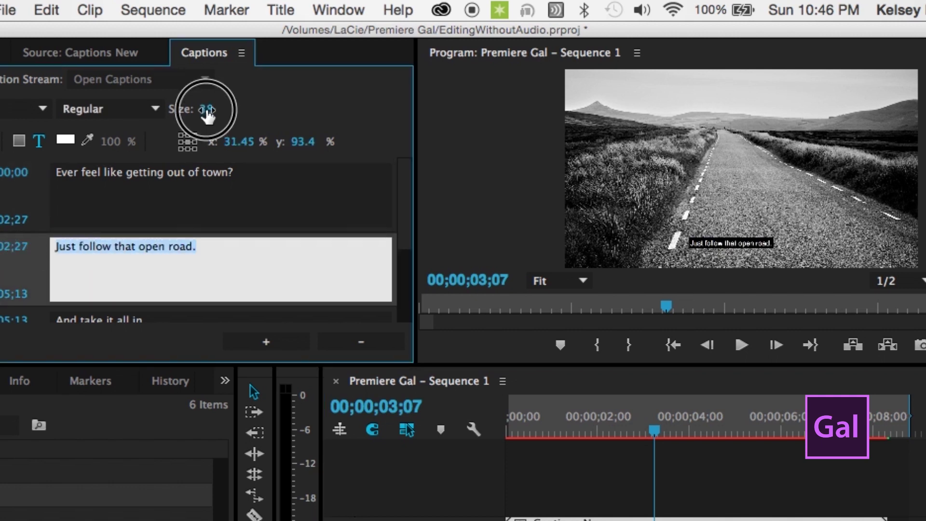
{"action": "type", "text": "100"}
{"action": "key", "text": "Return"}
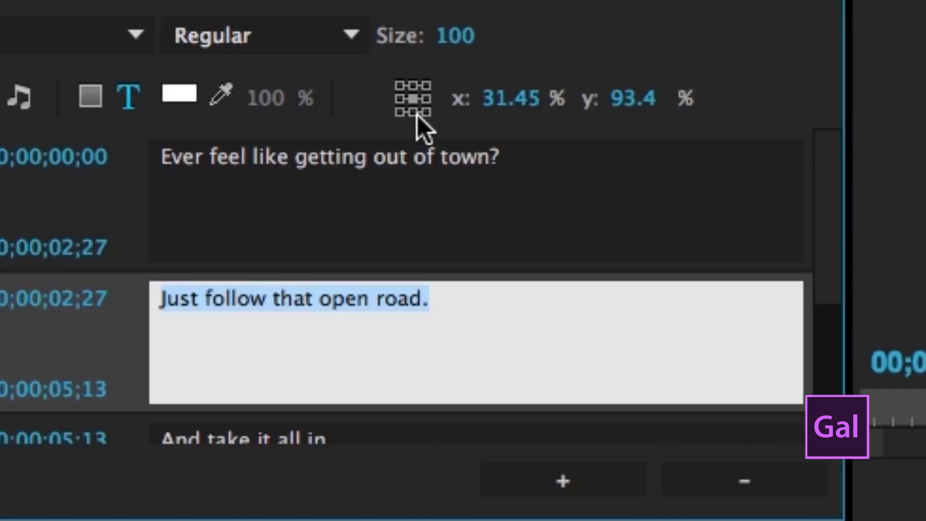
{"action": "left_click", "coordinate": [415, 114]}
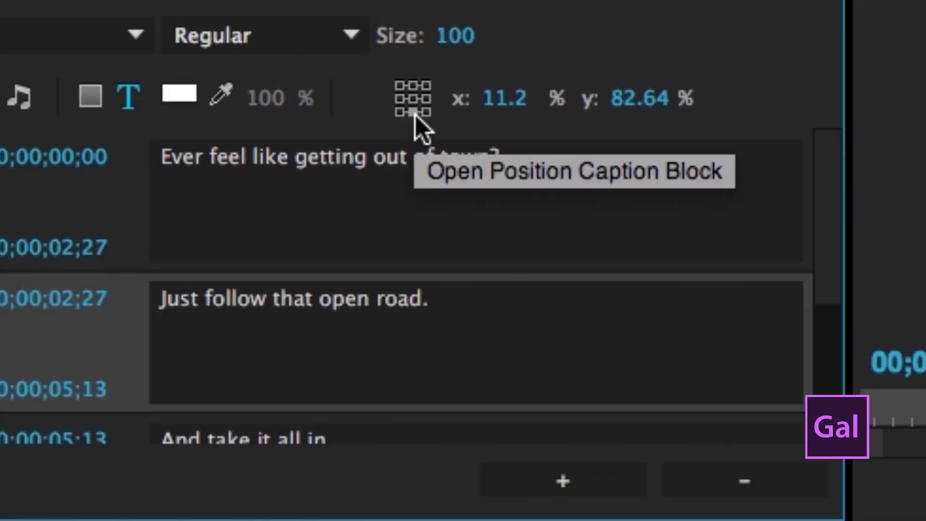
{"action": "left_click", "coordinate": [415, 100]}
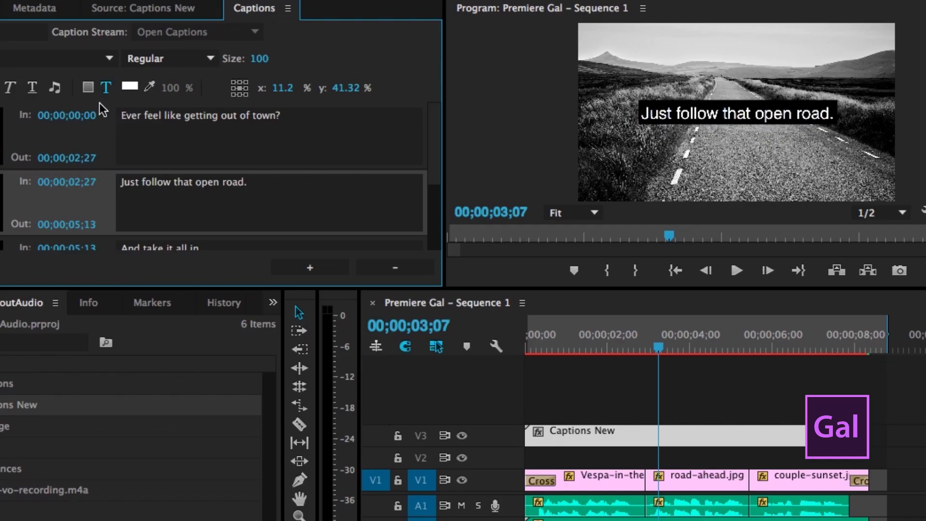
Remove the second caption's black background box with 0% opacity
{"action": "double_click", "coordinate": [150, 184]}
{"action": "left_click", "coordinate": [87, 87]}
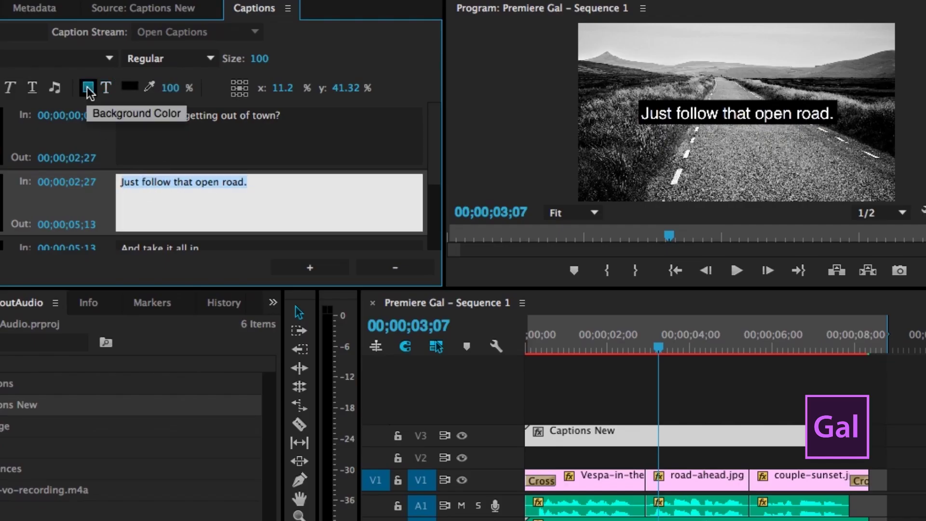
{"action": "left_click", "coordinate": [174, 89]}
{"action": "type", "text": "0"}
{"action": "key", "text": "Return"}
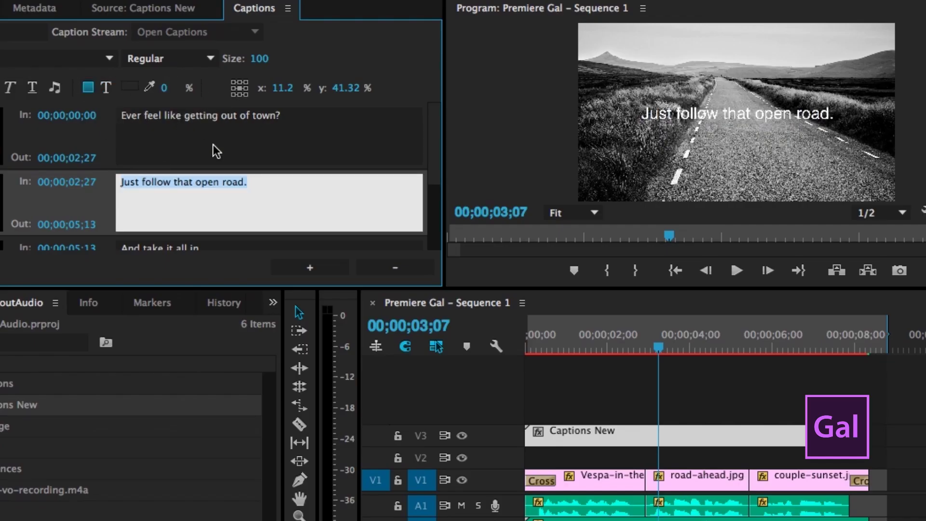
Apply the bold condensed Gobold font to the second caption at size 130
{"action": "left_click", "coordinate": [221, 208]}
{"action": "triple_click", "coordinate": [160, 179]}
{"action": "left_click", "coordinate": [13, 59]}
{"action": "scroll", "coordinate": [7, 413], "scroll_direction": "down", "scroll_amount": 5}
{"action": "scroll", "coordinate": [8, 412], "scroll_direction": "down", "scroll_amount": 5}
{"action": "scroll", "coordinate": [3, 413], "scroll_direction": "down", "scroll_amount": 5}
{"action": "scroll", "coordinate": [3, 414], "scroll_direction": "down", "scroll_amount": 5}
{"action": "left_click", "coordinate": [6, 393]}
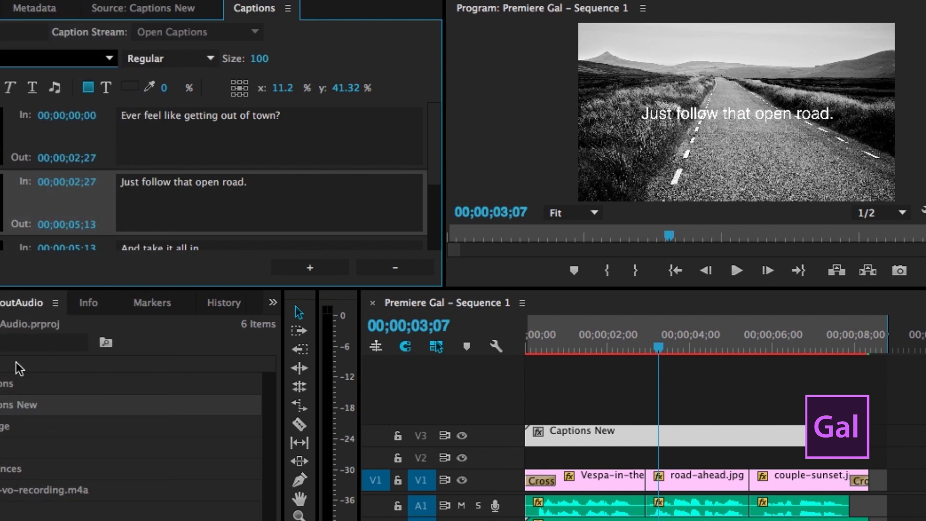
{"action": "left_click", "coordinate": [251, 58]}
{"action": "type", "text": "1"}
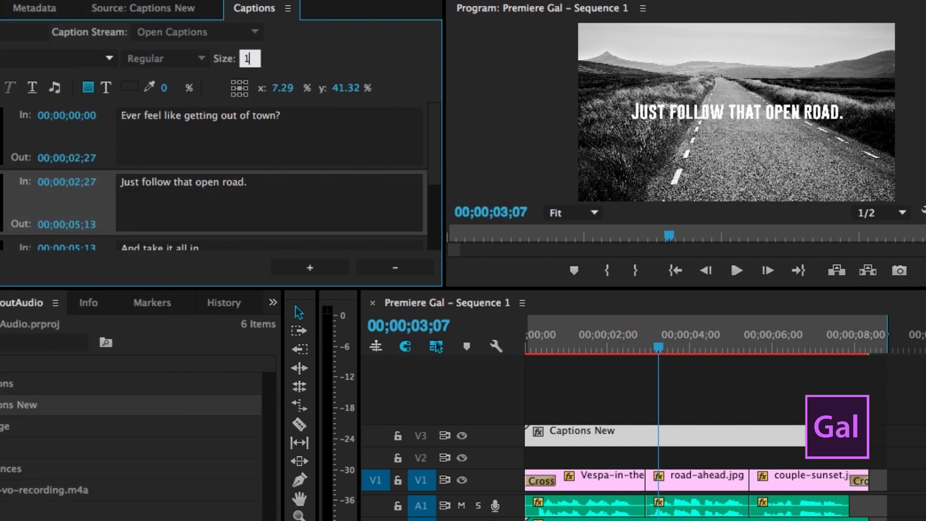
{"action": "type", "text": "30"}
{"action": "key", "text": "Return"}
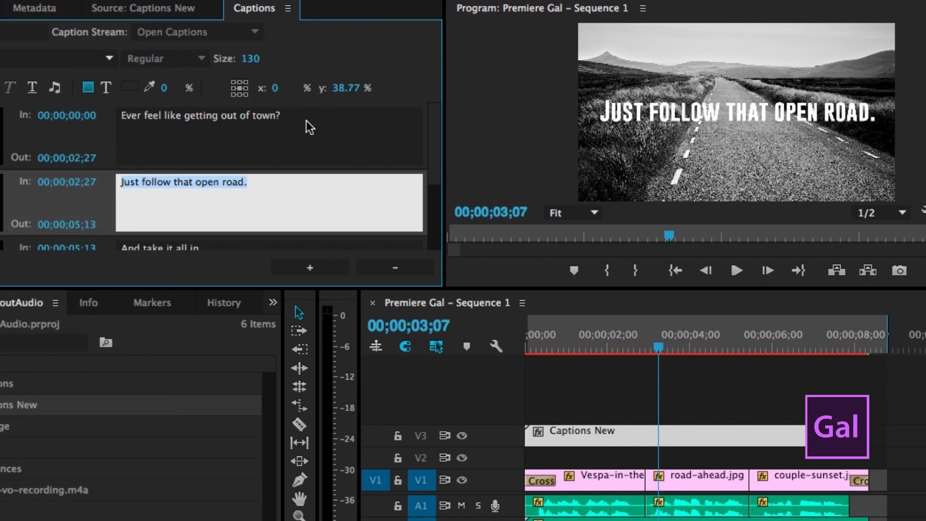
{"action": "left_click", "coordinate": [199, 187]}
Break the second caption onto two lines before 'that' and set 'open road.' to size 144
{"action": "left_click", "coordinate": [197, 186]}
{"action": "left_click_drag", "start_coordinate": [197, 186], "coordinate": [246, 189]}
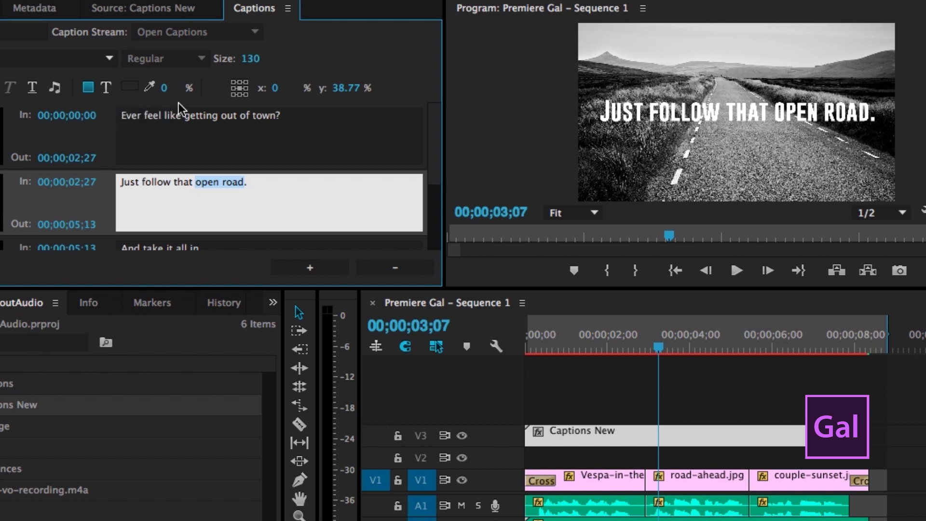
{"action": "left_click", "coordinate": [181, 201]}
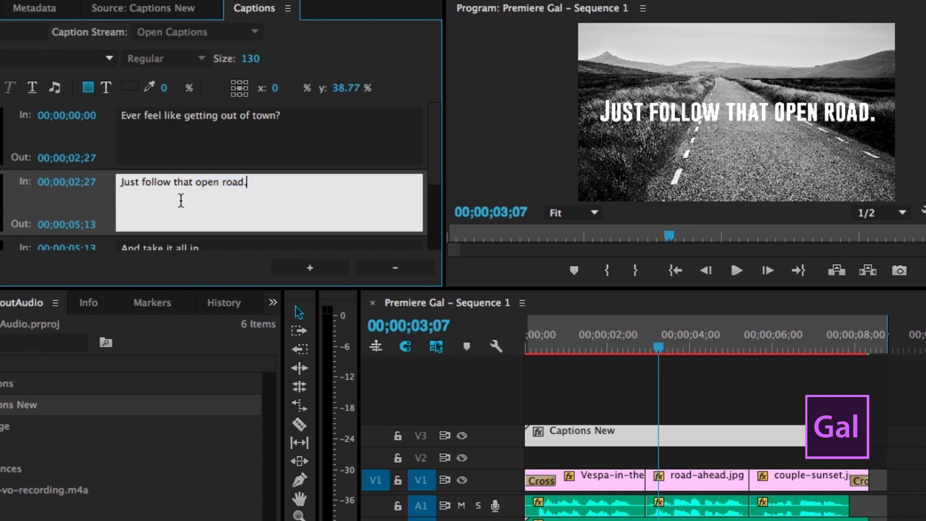
{"action": "left_click", "coordinate": [174, 182]}
{"action": "key", "text": "Return"}
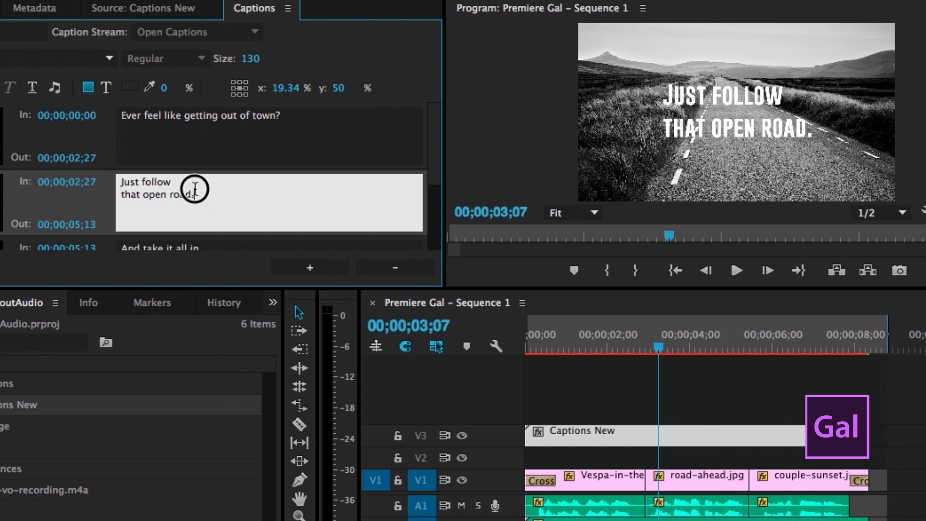
{"action": "left_click_drag", "start_coordinate": [195, 195], "coordinate": [143, 195]}
{"action": "left_click", "coordinate": [251, 59]}
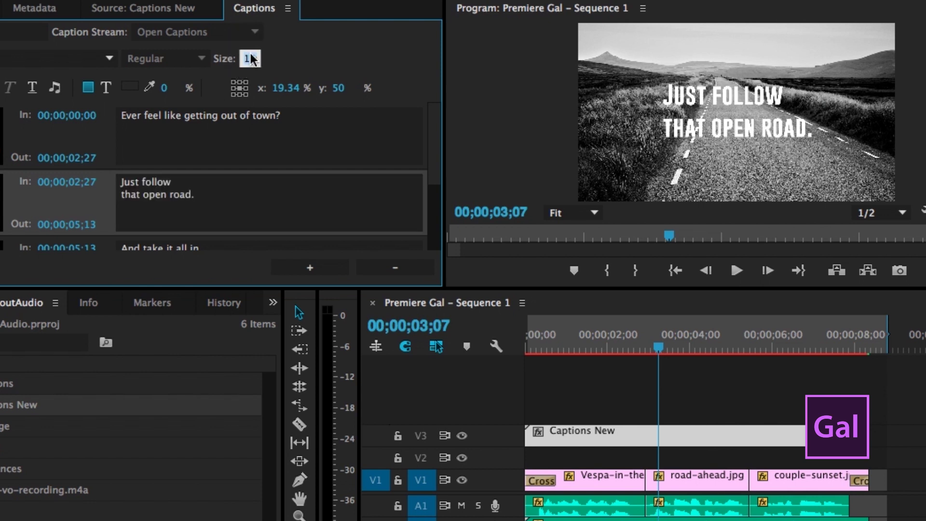
{"action": "type", "text": "60"}
{"action": "key", "text": "Return"}
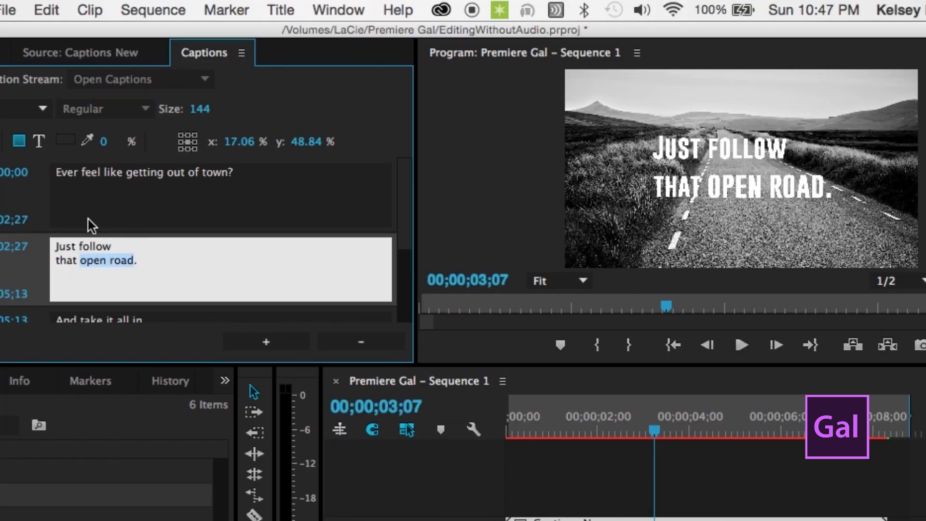
Color the words 'open road.' bright green (76FF02)
{"action": "left_click", "coordinate": [39, 141]}
{"action": "left_click", "coordinate": [487, 344]}
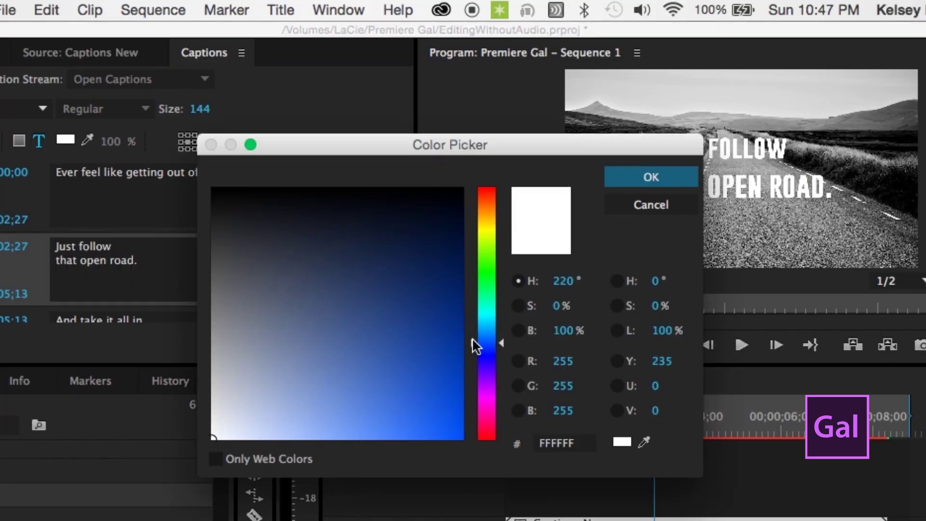
{"action": "left_click", "coordinate": [487, 254]}
{"action": "left_click", "coordinate": [416, 355]}
{"action": "left_click", "coordinate": [628, 180]}
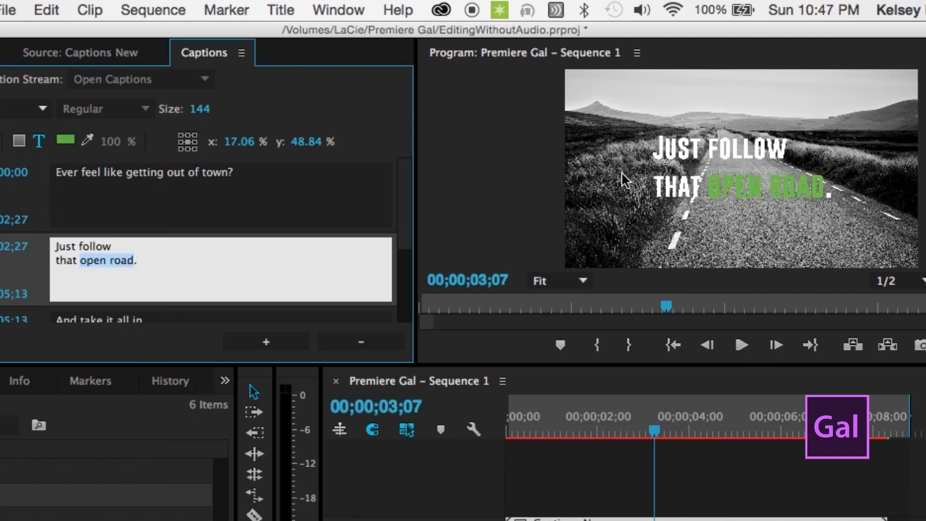
{"action": "left_click", "coordinate": [65, 141]}
{"action": "mouse_move", "coordinate": [416, 332]}
{"action": "left_mouse_down"}
{"action": "mouse_move", "coordinate": [440, 420]}
{"action": "mouse_move", "coordinate": [464, 439]}
{"action": "left_mouse_up"}
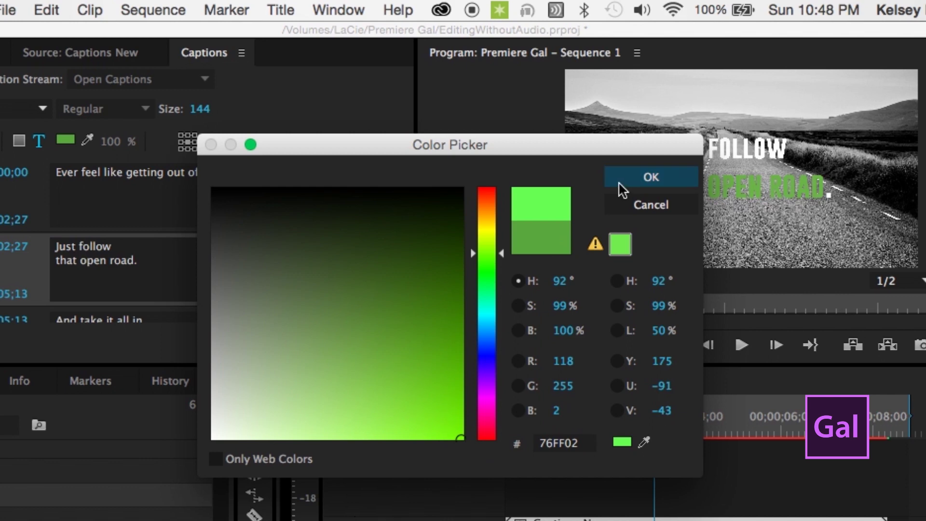
{"action": "left_click", "coordinate": [620, 181]}
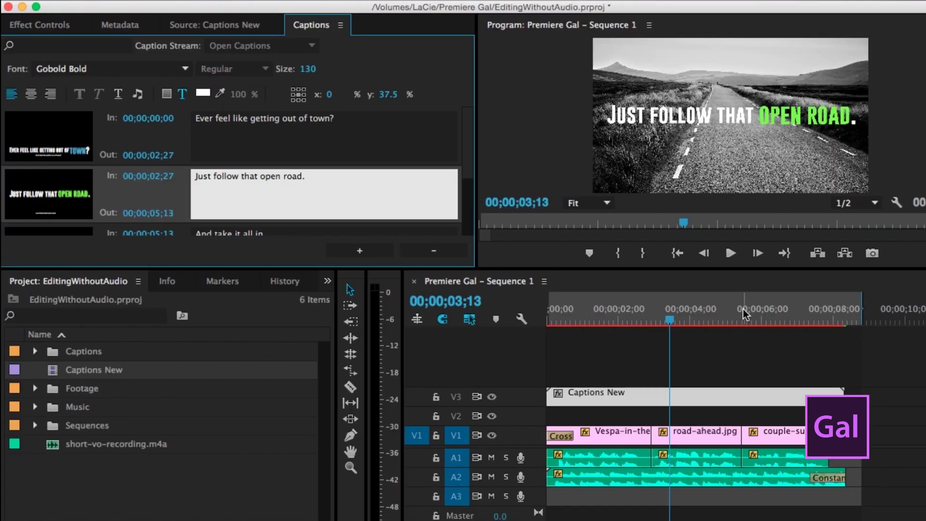
Color the word 'all' in 'And take it all in.' yellow
{"action": "left_click", "coordinate": [253, 188]}
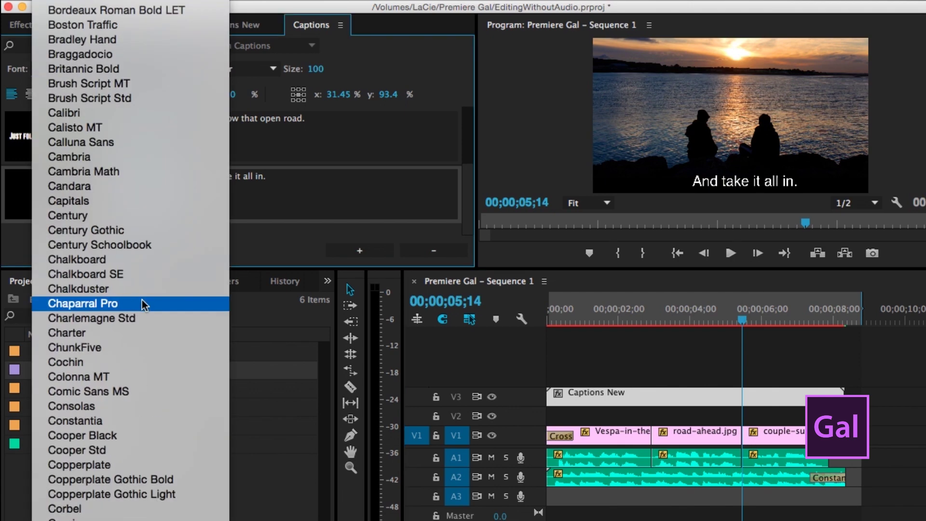
{"action": "double_click", "coordinate": [248, 176]}
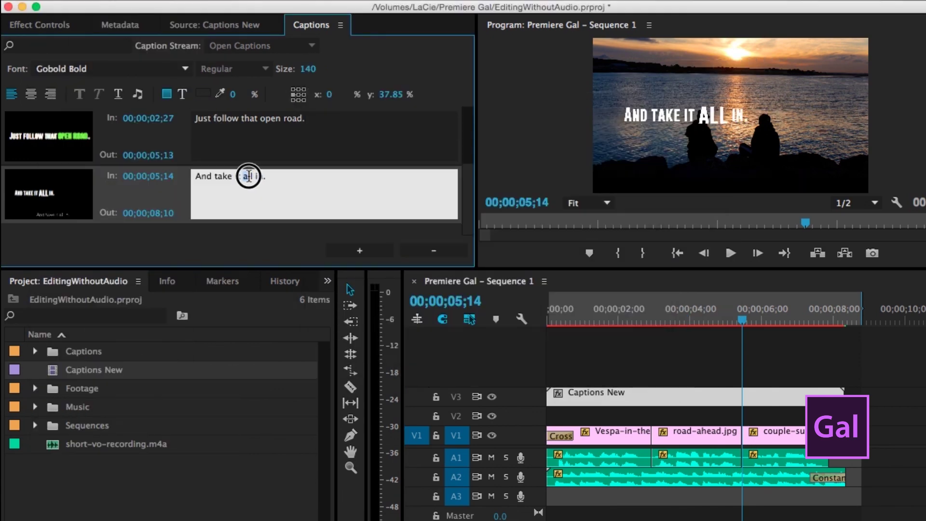
{"action": "left_click", "coordinate": [203, 94]}
{"action": "left_click", "coordinate": [512, 324]}
{"action": "key", "text": "Return"}
{"action": "left_click", "coordinate": [224, 173]}
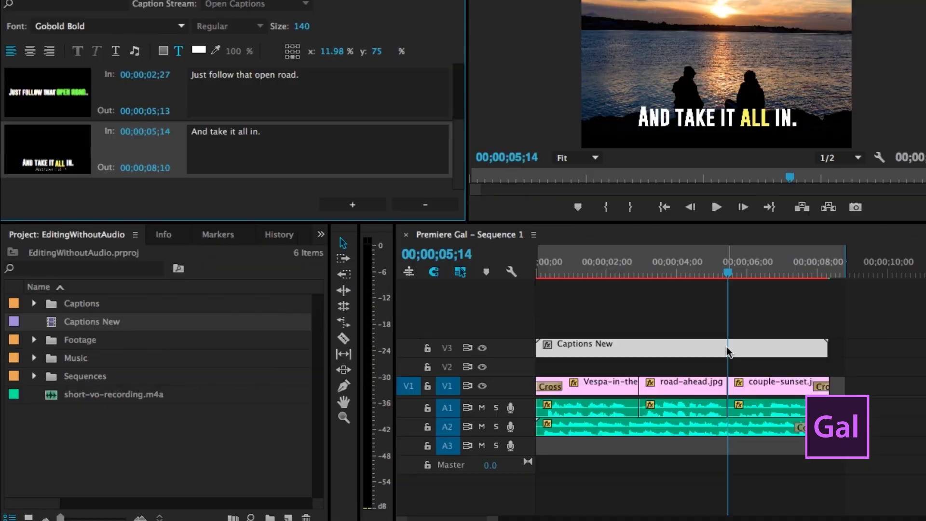
Add a shortened cross dissolve at the start of the Captions New clip
{"action": "left_click_drag", "start_coordinate": [683, 274], "coordinate": [497, 274]}
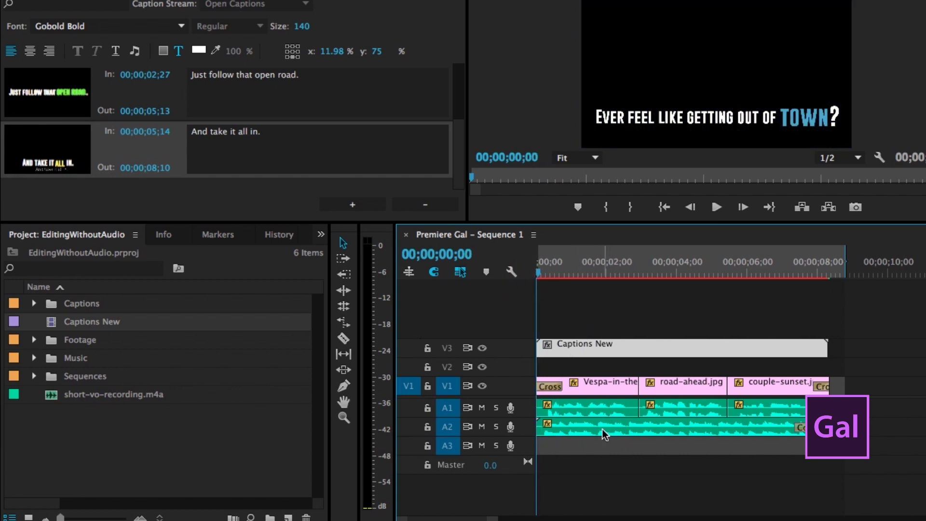
{"action": "left_click", "coordinate": [542, 345]}
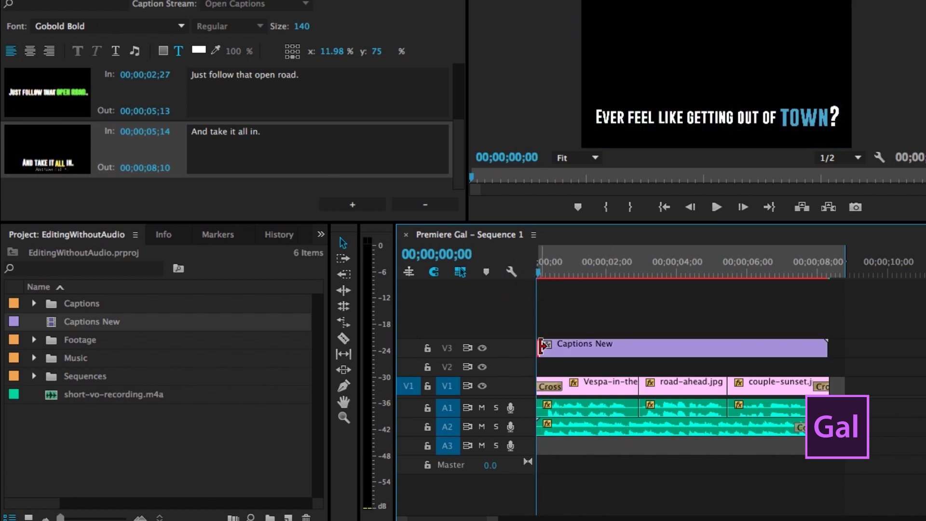
{"action": "right_click", "coordinate": [542, 345]}
{"action": "left_click", "coordinate": [594, 442]}
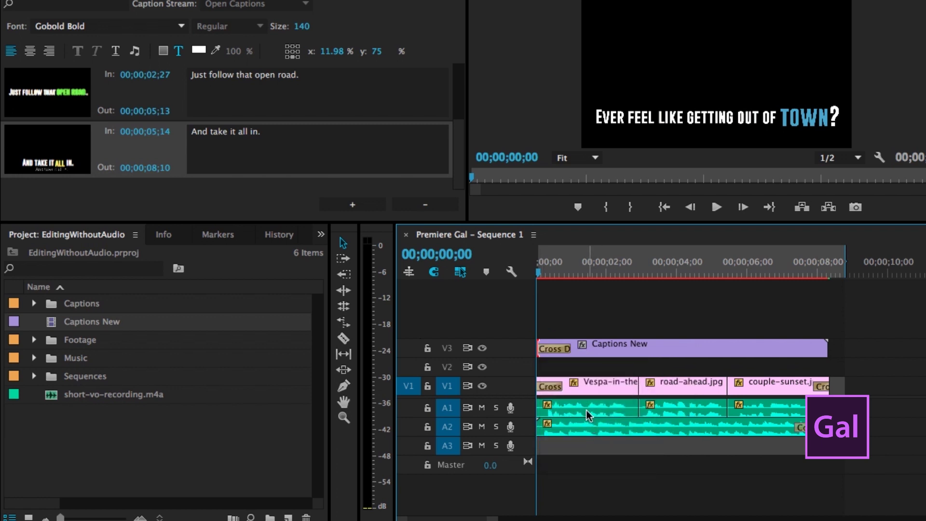
{"action": "left_click_drag", "start_coordinate": [571, 348], "coordinate": [563, 348]}
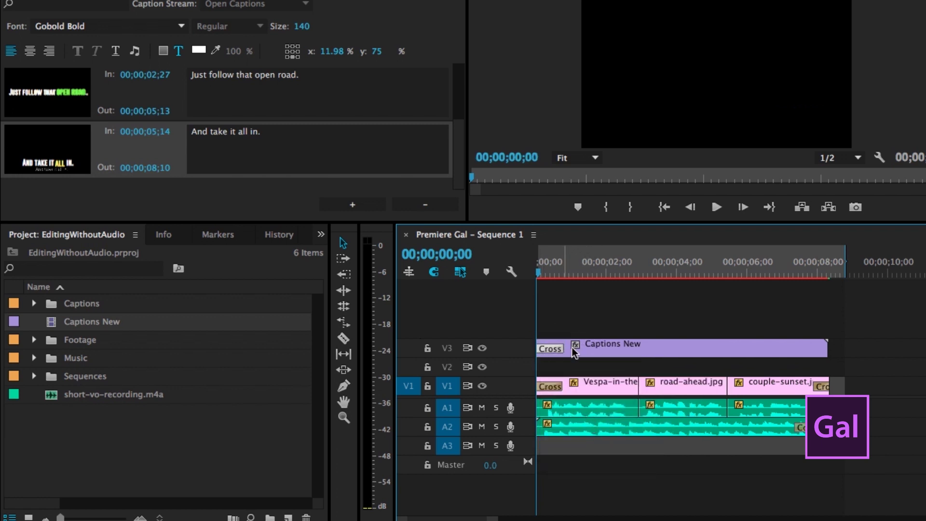
Add a cross dissolve at the caption clip's end and preview the sequence with rendering
{"action": "left_click", "coordinate": [824, 387]}
{"action": "left_click", "coordinate": [821, 350]}
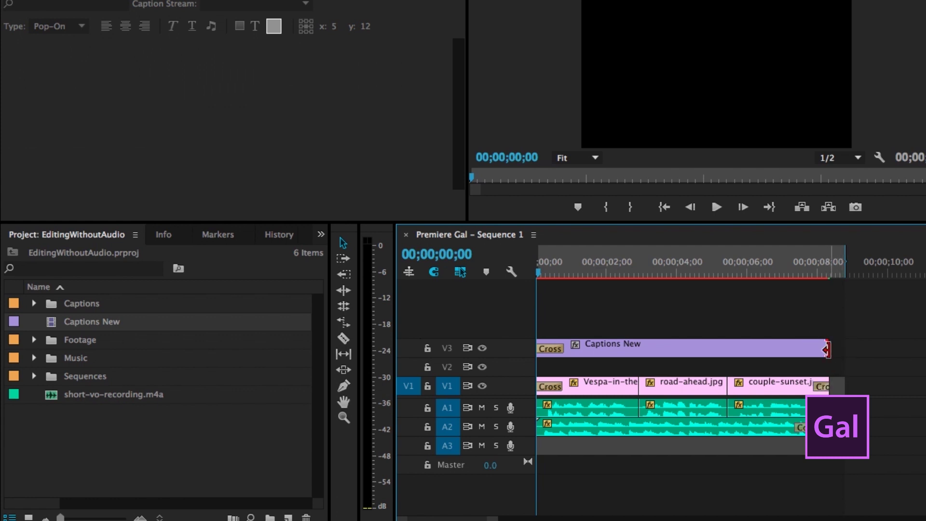
{"action": "key", "text": "ctrl+d"}
{"action": "key", "text": "space"}
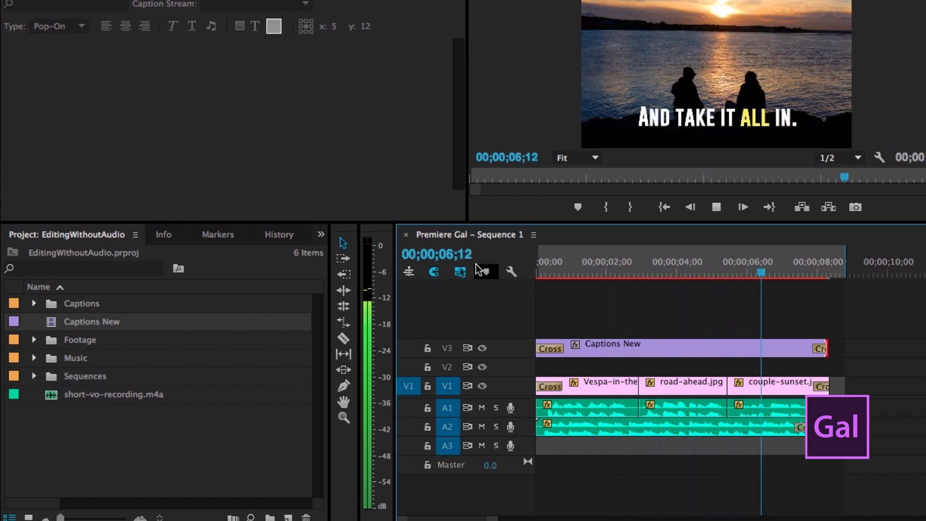
{"action": "key", "text": "Return"}
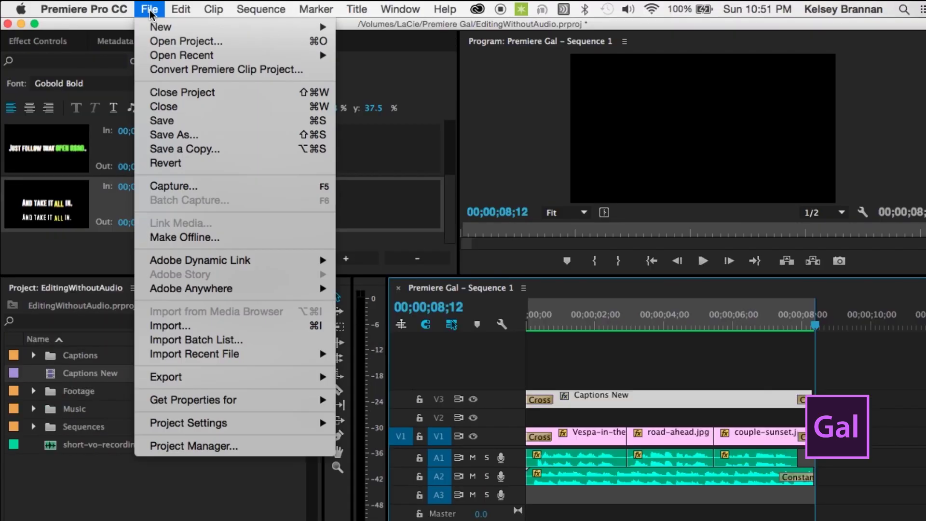
{"action": "mouse_move", "coordinate": [166, 378]}
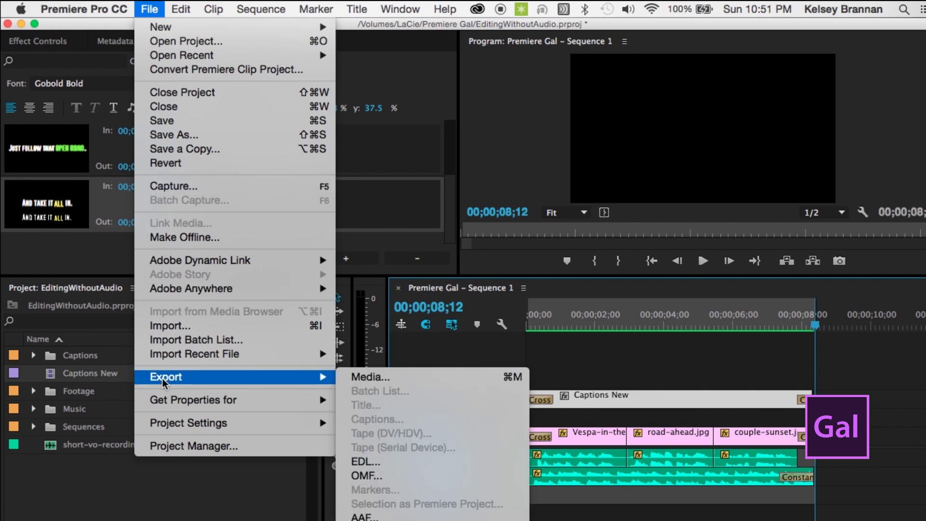
In the export settings, enable Twitter with status 'Check out my new tutorial! #opencaptions'
{"action": "left_click", "coordinate": [405, 380]}
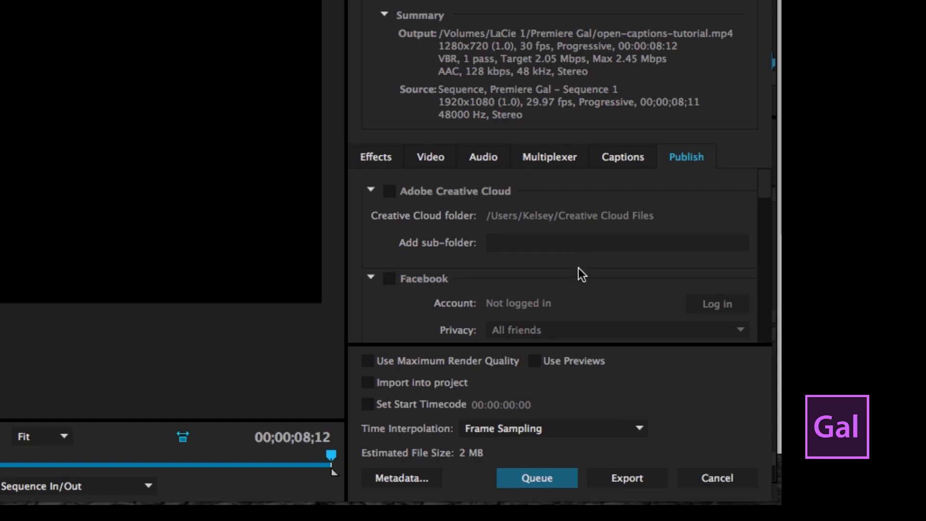
{"action": "scroll", "coordinate": [577, 269], "scroll_direction": "down", "scroll_amount": 3}
{"action": "scroll", "coordinate": [578, 267], "scroll_direction": "down", "scroll_amount": 2}
{"action": "scroll", "coordinate": [578, 268], "scroll_direction": "down", "scroll_amount": 3}
{"action": "scroll", "coordinate": [578, 268], "scroll_direction": "down", "scroll_amount": 3}
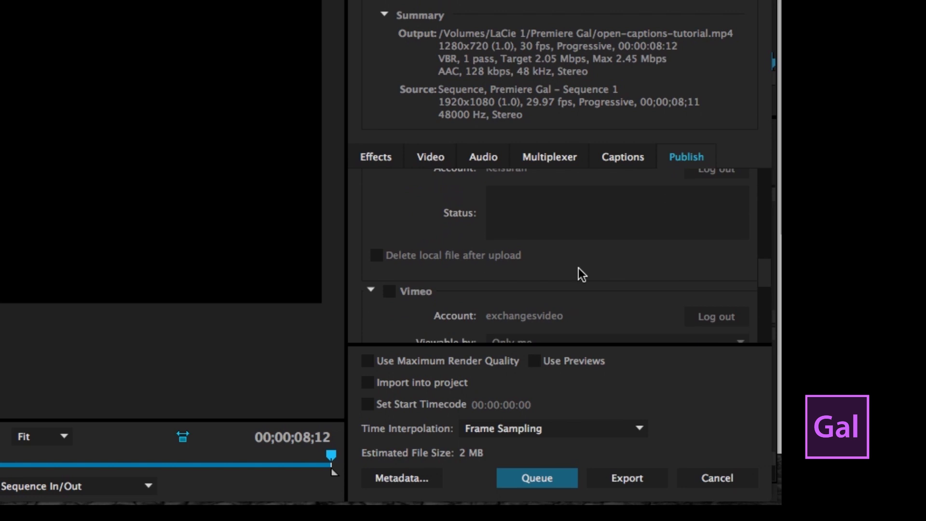
{"action": "scroll", "coordinate": [578, 267], "scroll_direction": "down", "scroll_amount": 1}
{"action": "scroll", "coordinate": [579, 268], "scroll_direction": "down", "scroll_amount": 3}
{"action": "scroll", "coordinate": [578, 274], "scroll_direction": "down", "scroll_amount": 3}
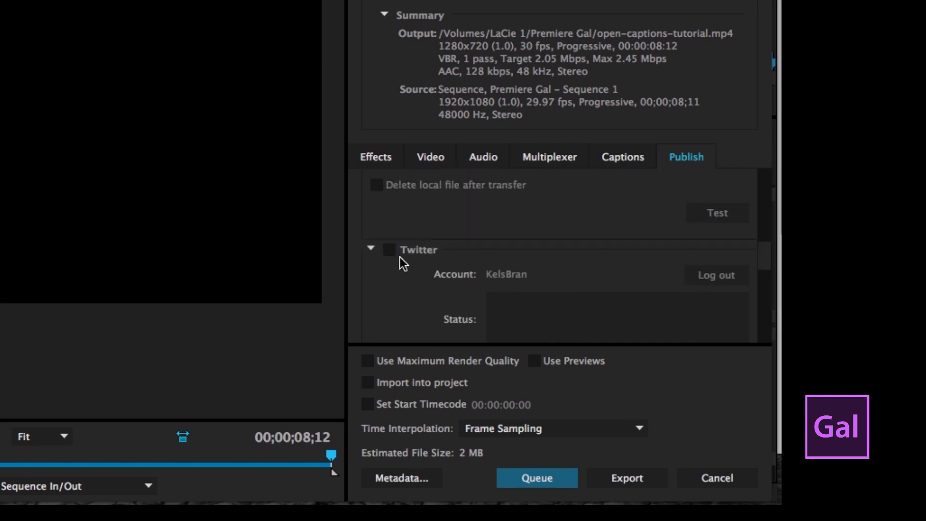
{"action": "left_click", "coordinate": [390, 249]}
{"action": "scroll", "coordinate": [496, 230], "scroll_direction": "down", "scroll_amount": 2}
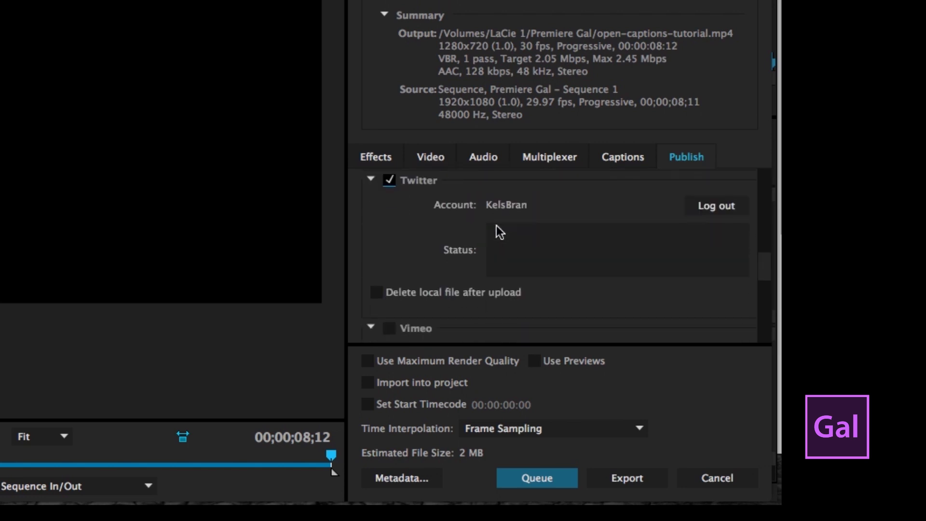
{"action": "left_click", "coordinate": [505, 244]}
{"action": "type", "text": "Check out my new tutorial!"}
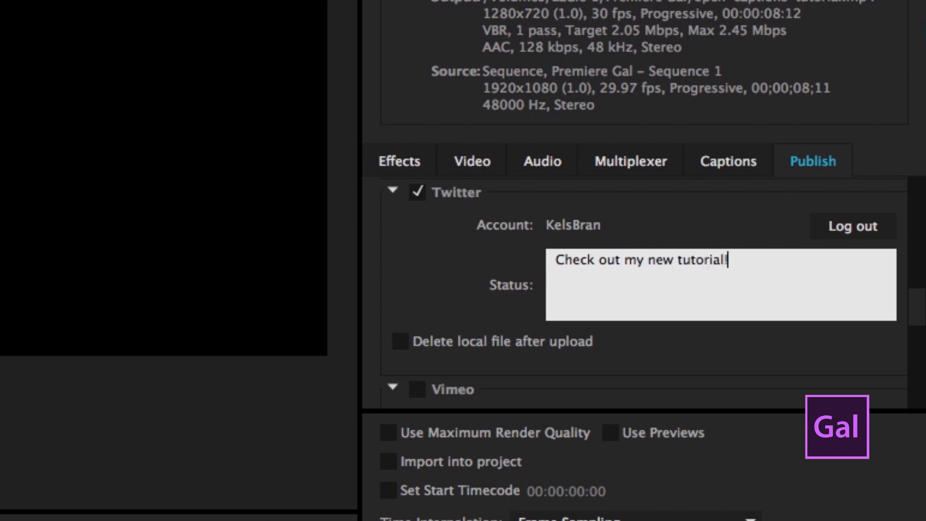
{"action": "type", "text": " #opencaptions"}
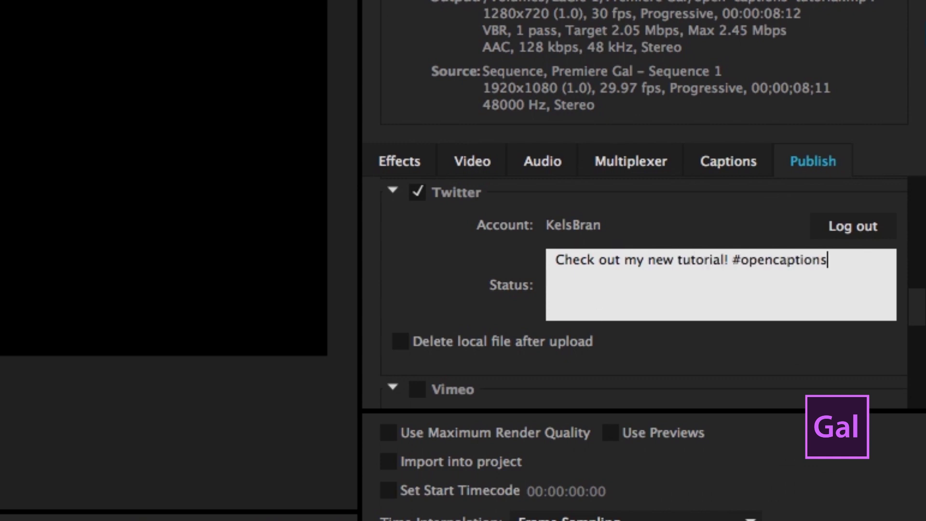